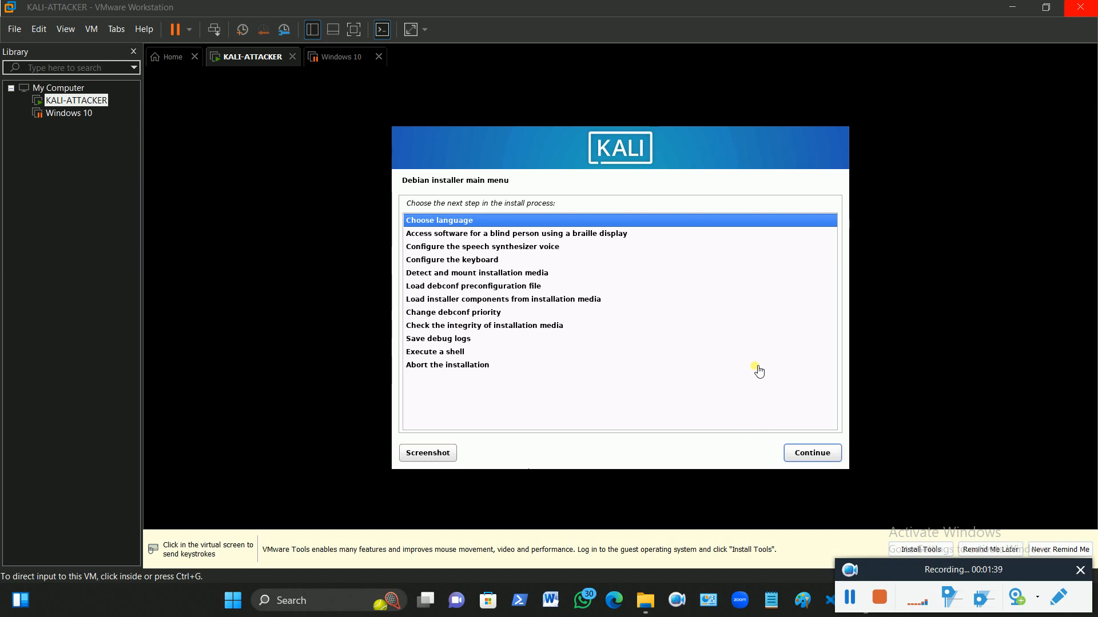
View the Windows 10 virtual machine briefly, and choose English as the installation language in the KALI-ATTACKER installer.
left_click(62, 115)
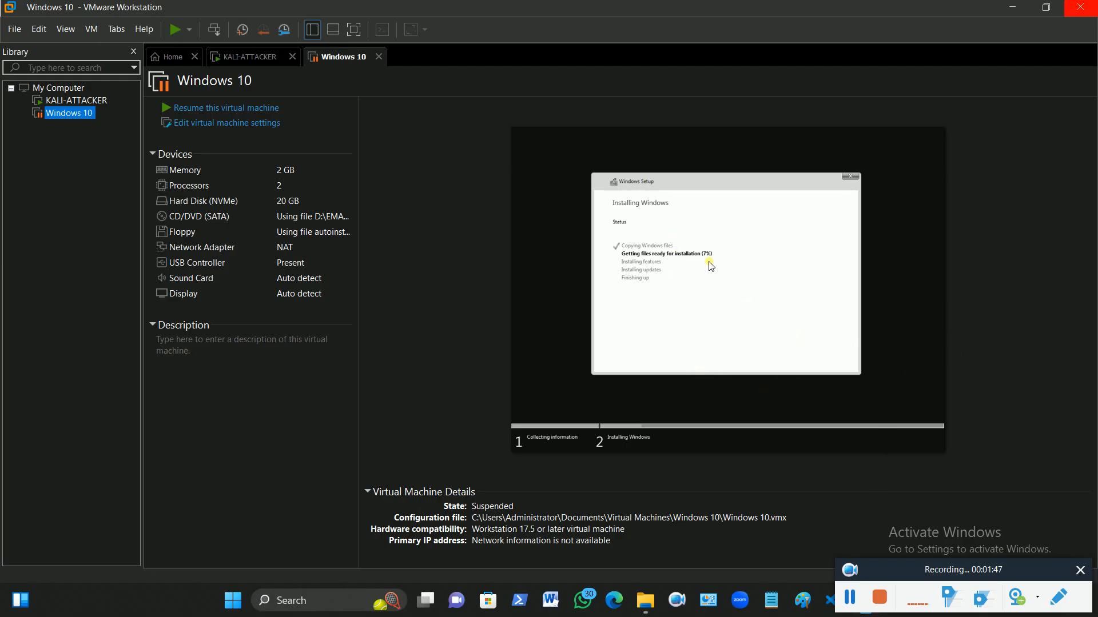
left_click(84, 102)
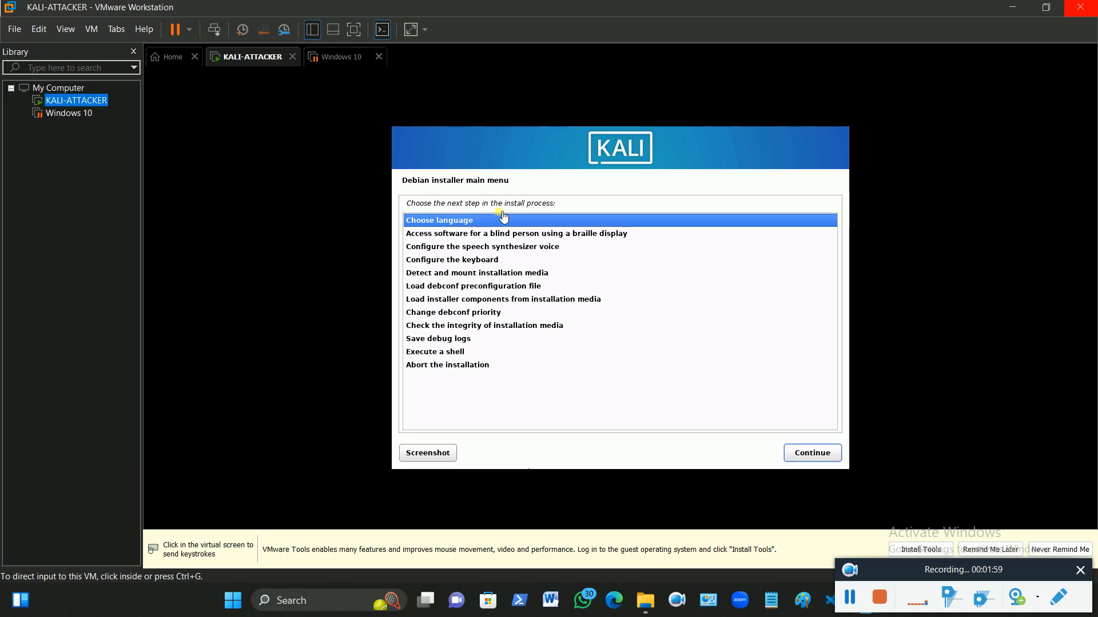
left_click(814, 441)
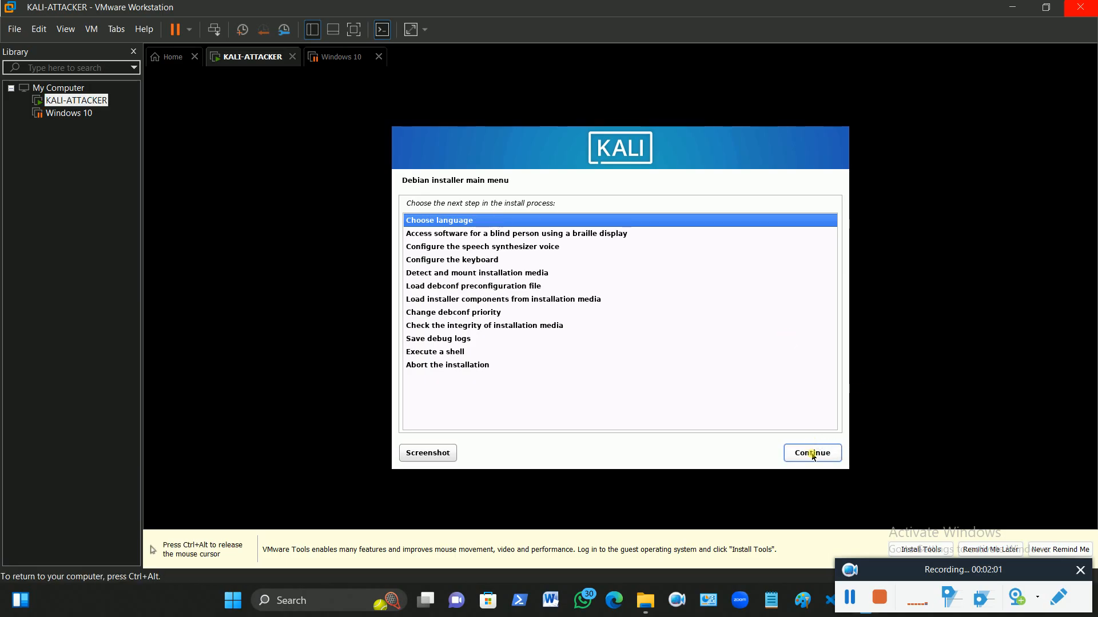
left_click(814, 452)
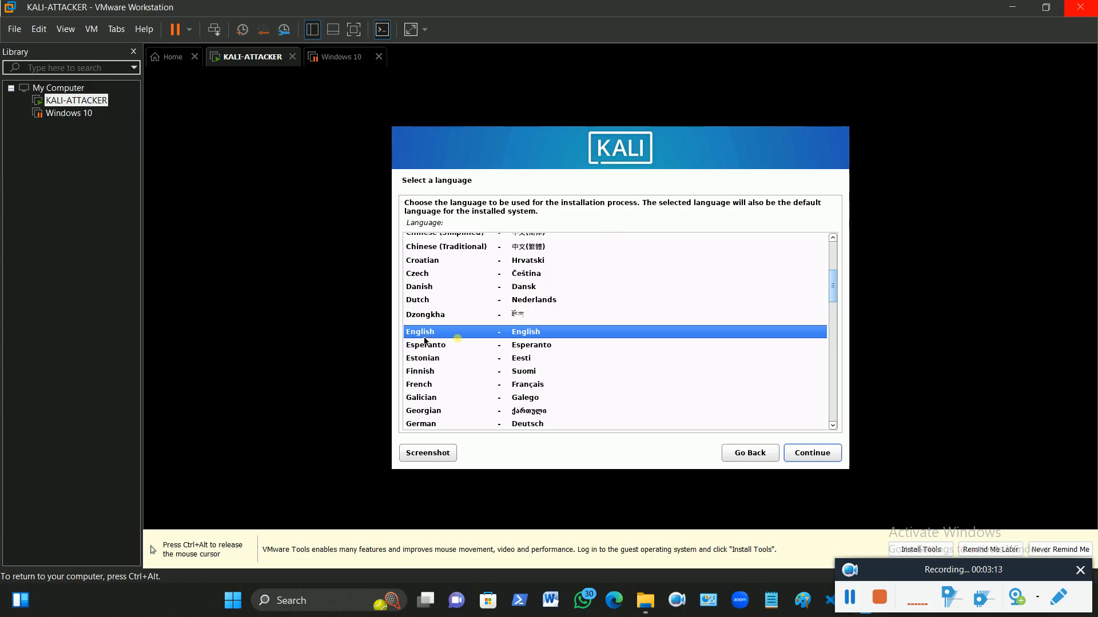
left_click(816, 454)
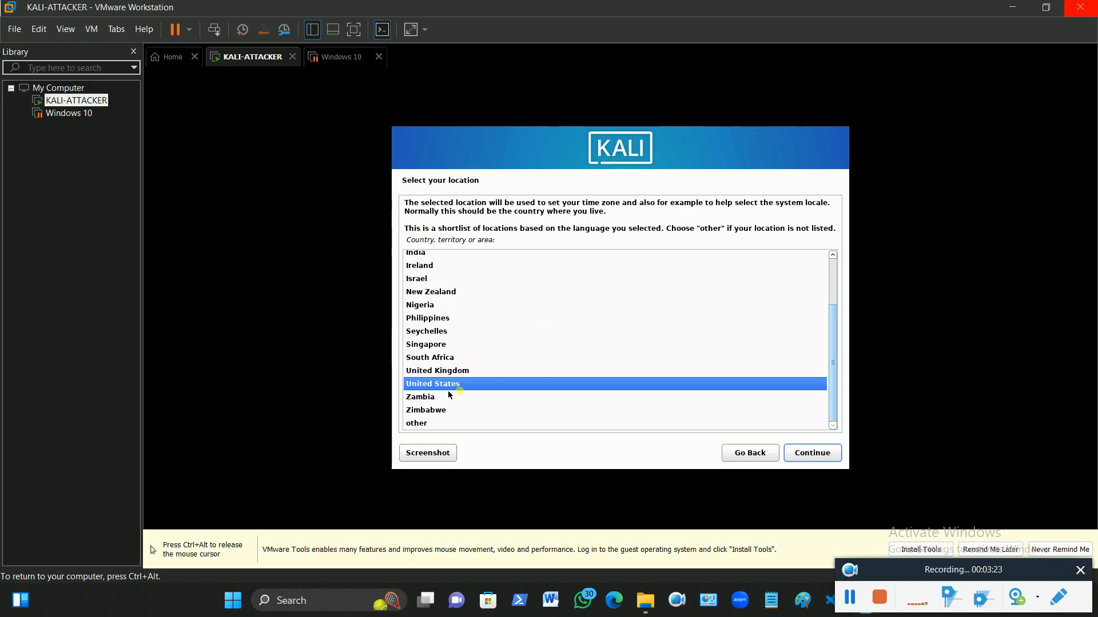
Set the installer's location to United States and the keyboard keymap to American English.
left_click(819, 455)
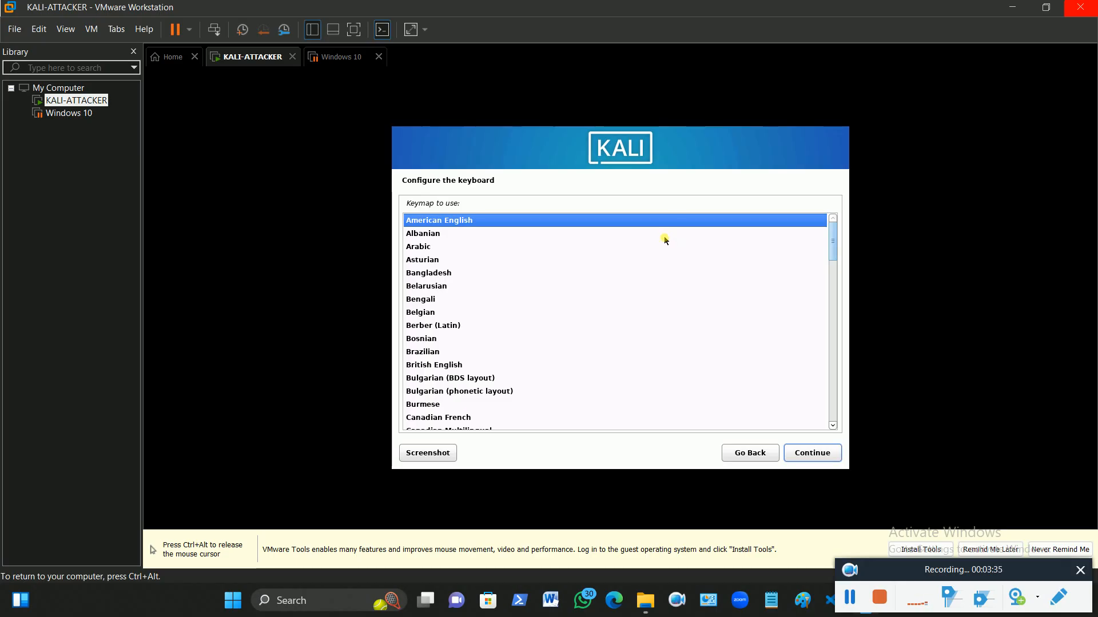
key("ctrl+alt")
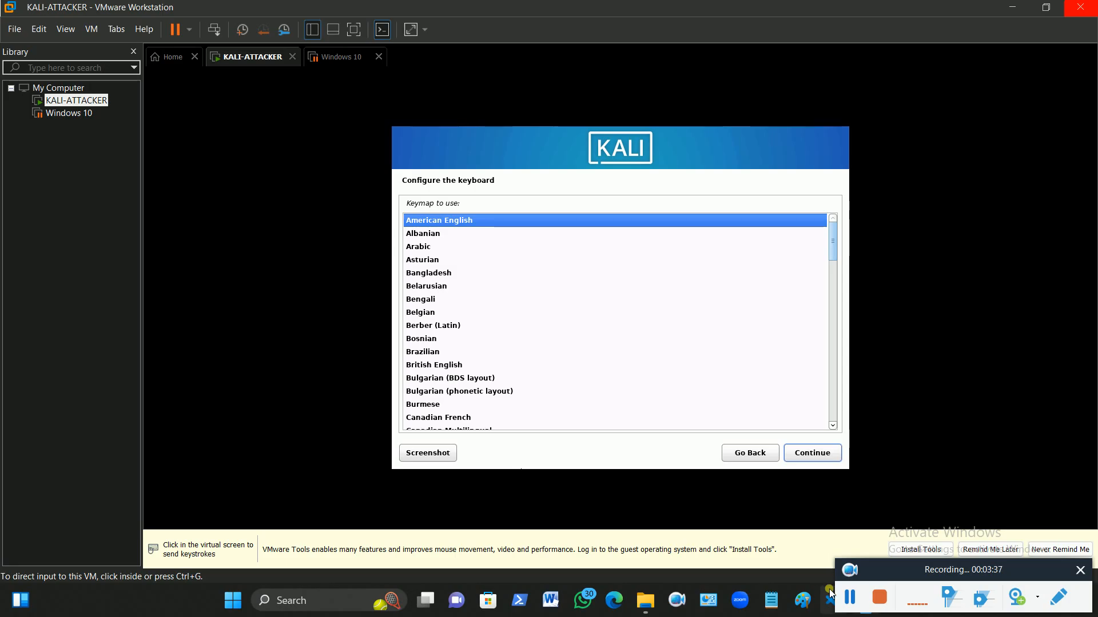
left_click(728, 333)
left_click(812, 452)
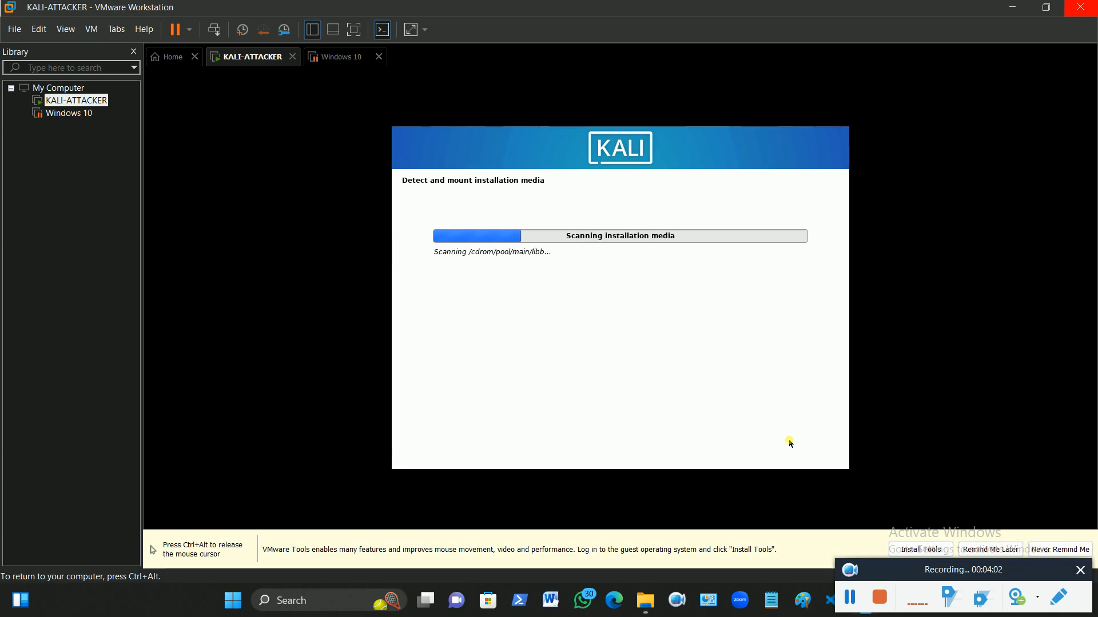
key("ctrl+alt")
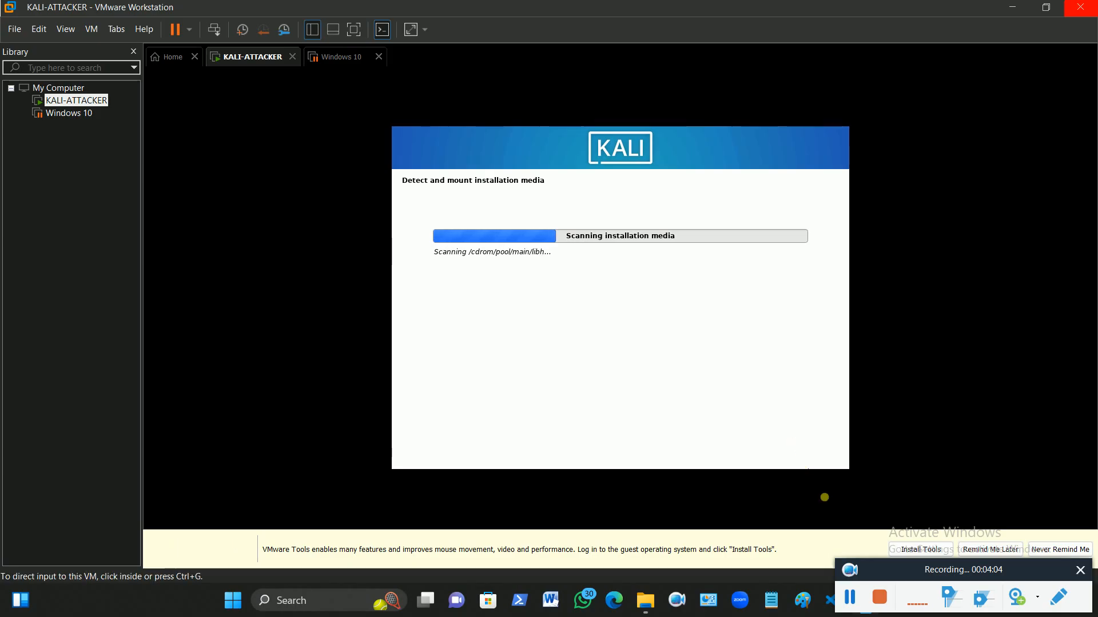
left_click(851, 598)
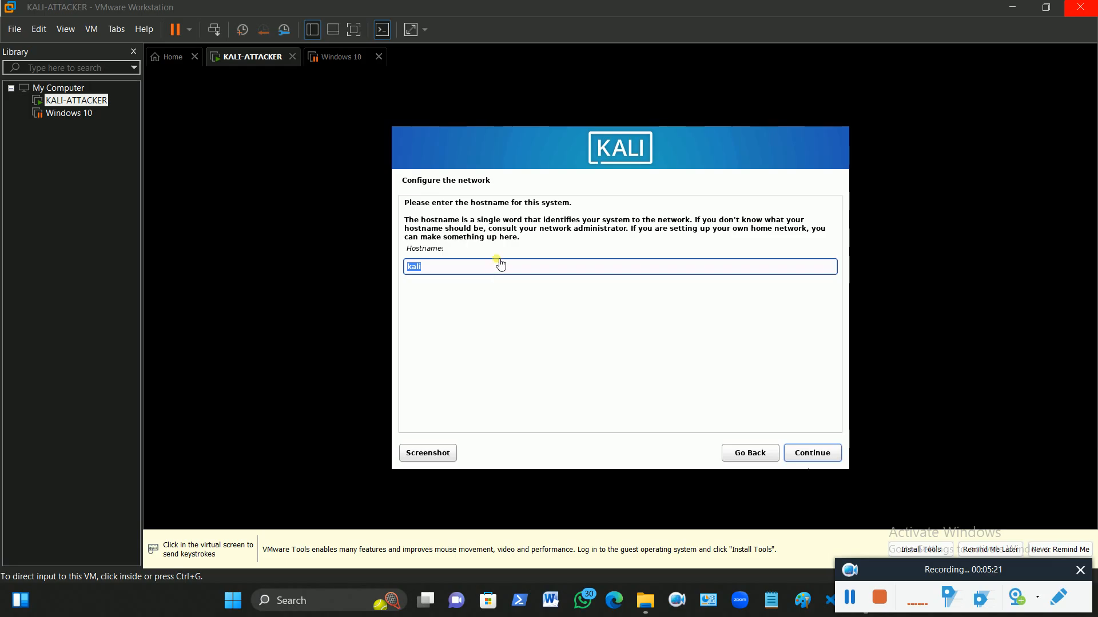
Set the system's hostname to bfkali-attacker and submit it.
left_click(435, 264)
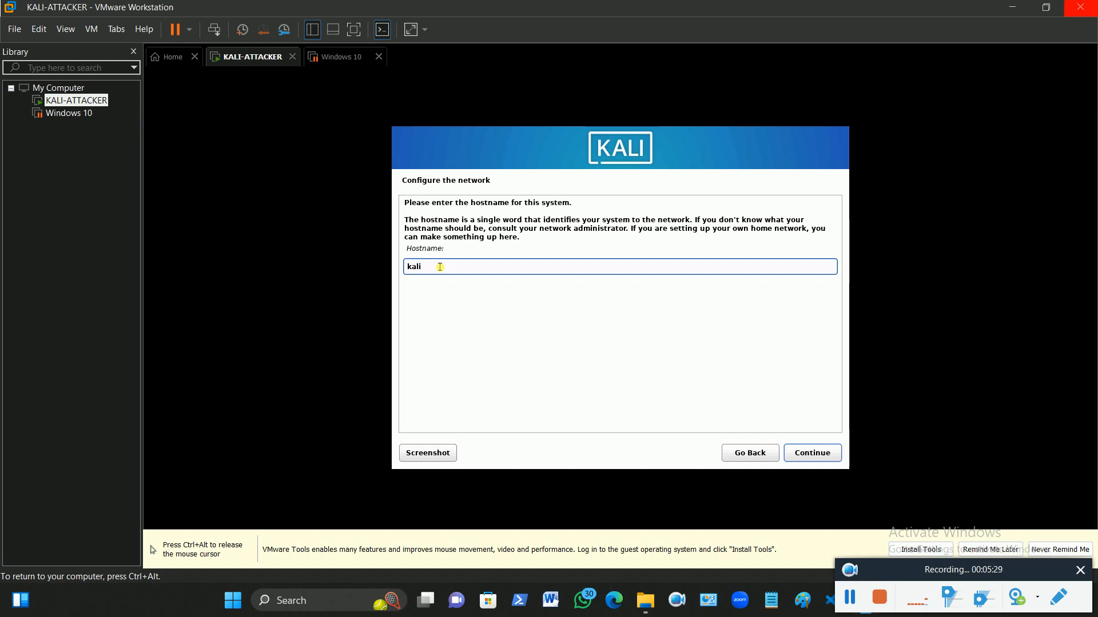
type("bf")
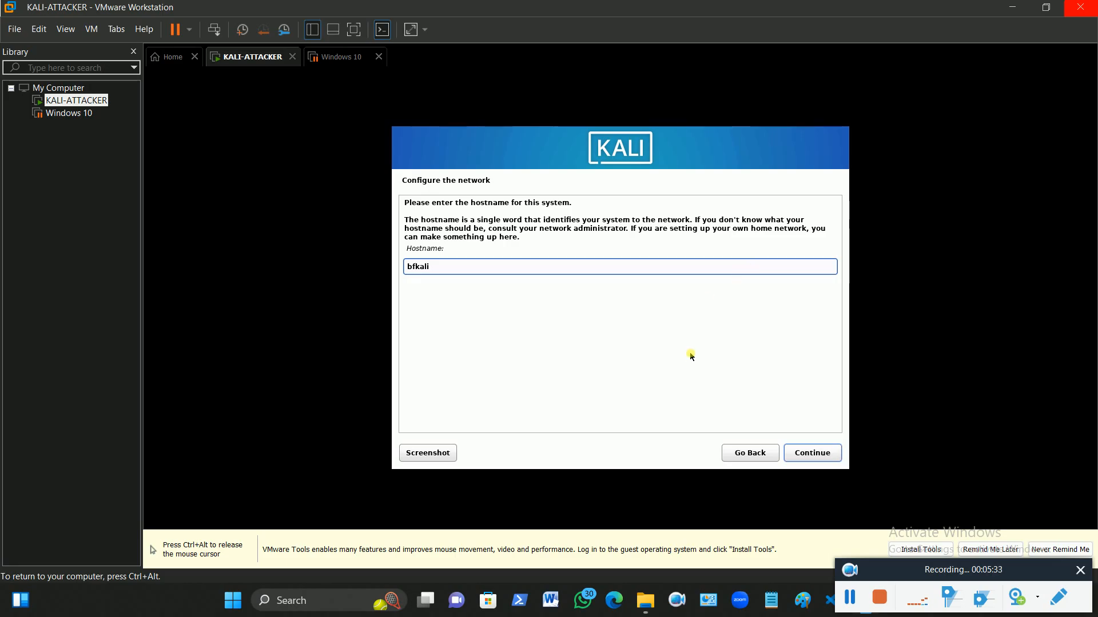
left_click(436, 269)
type("-")
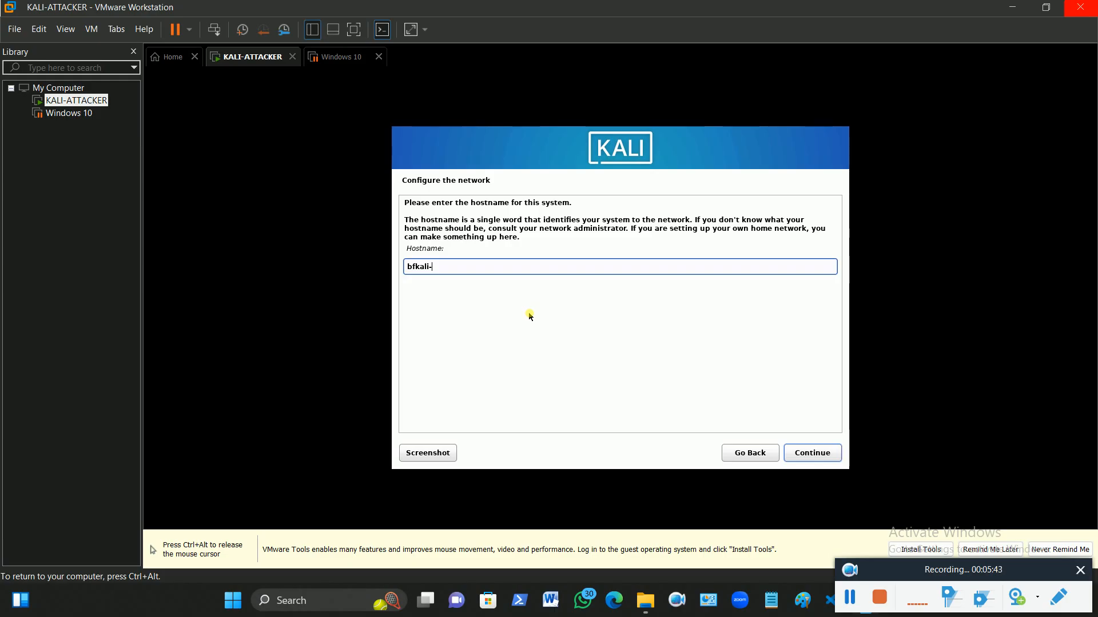
type("attacker")
left_click(813, 454)
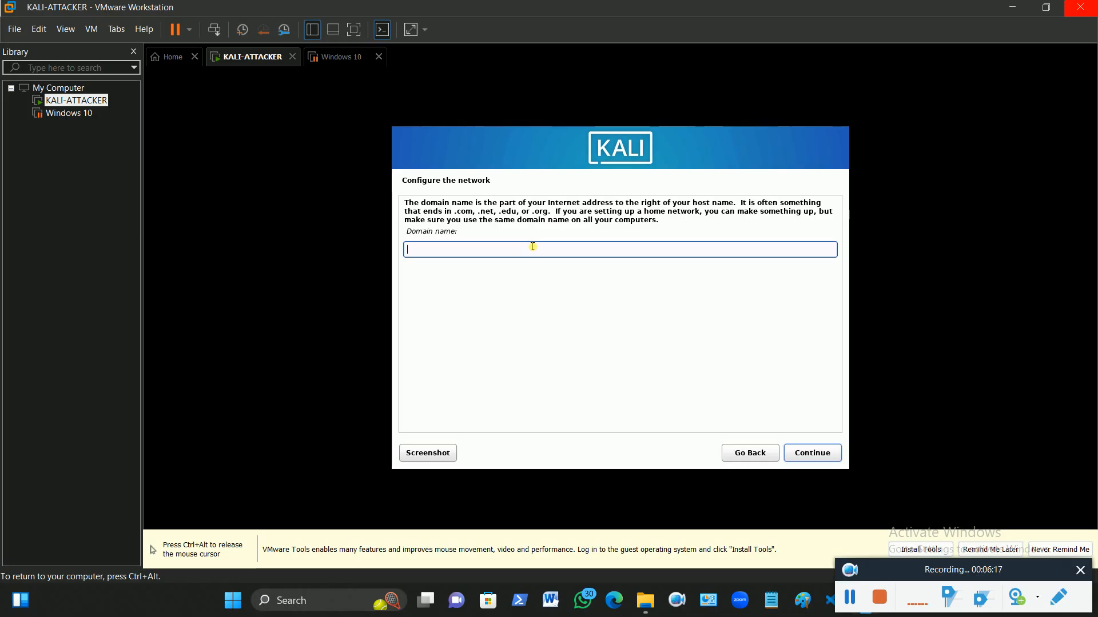
Set the network domain name to bigfirm.com and submit it.
key("ctrl+alt")
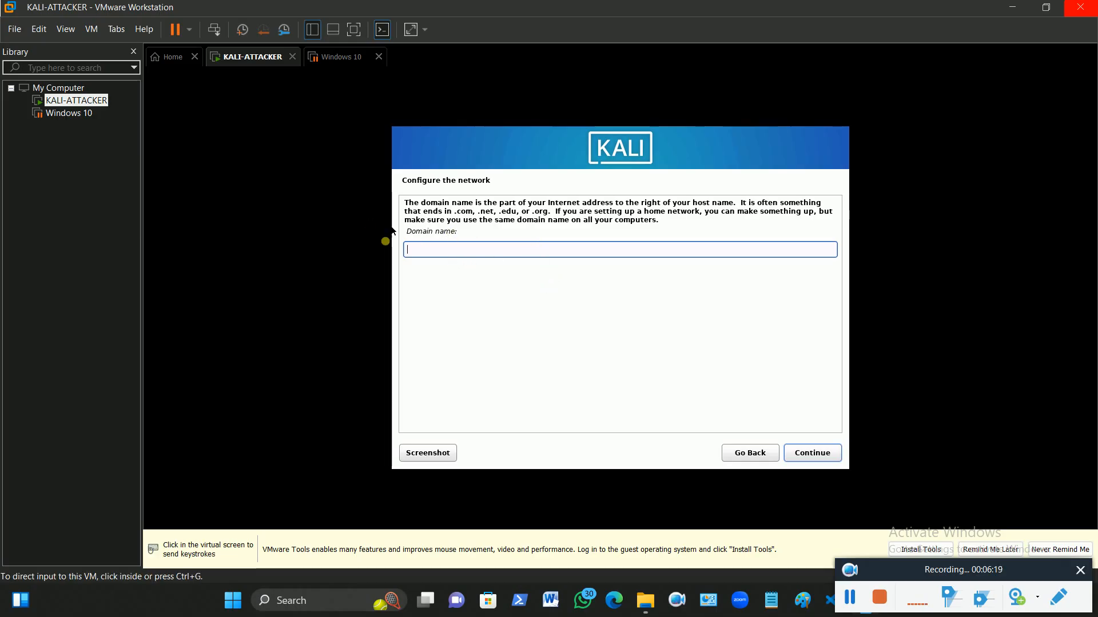
left_click(391, 230)
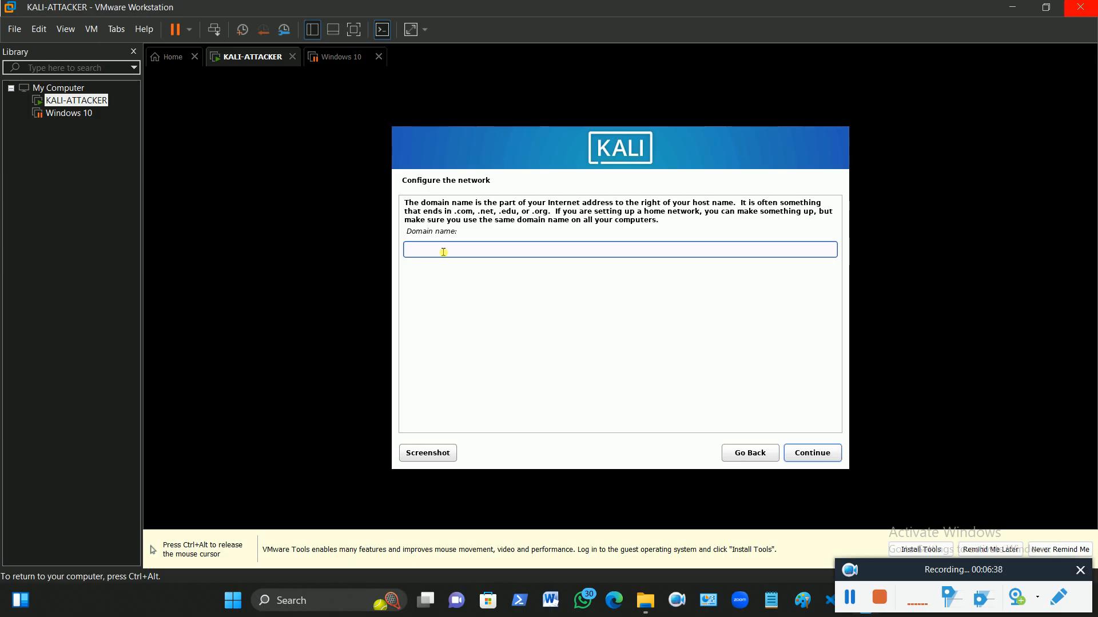
type("bigfirm.com")
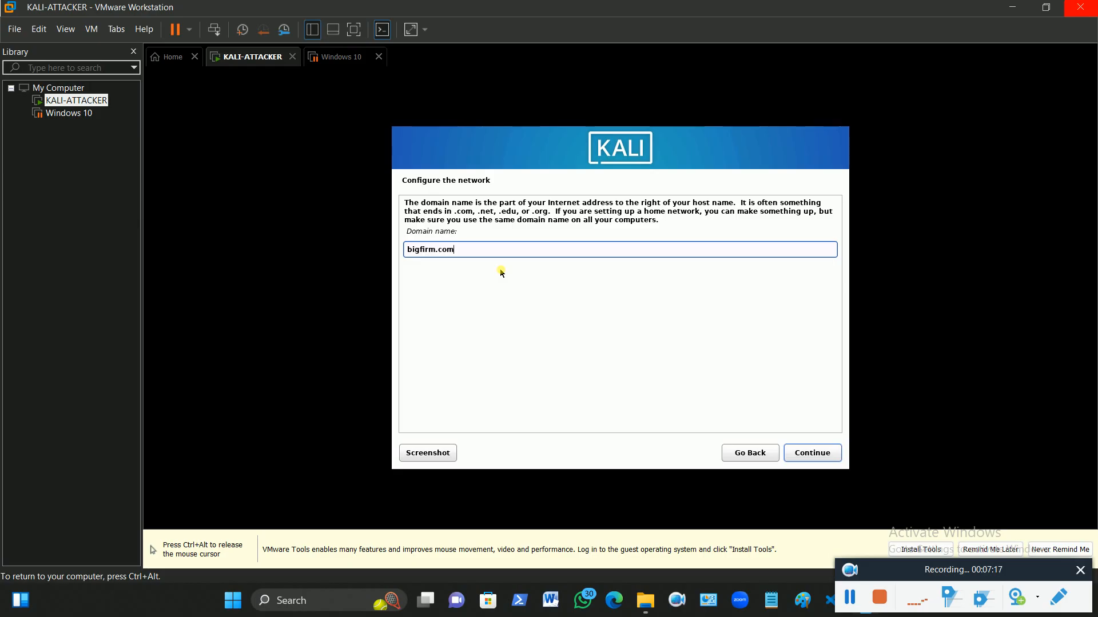
key("ctrl+alt")
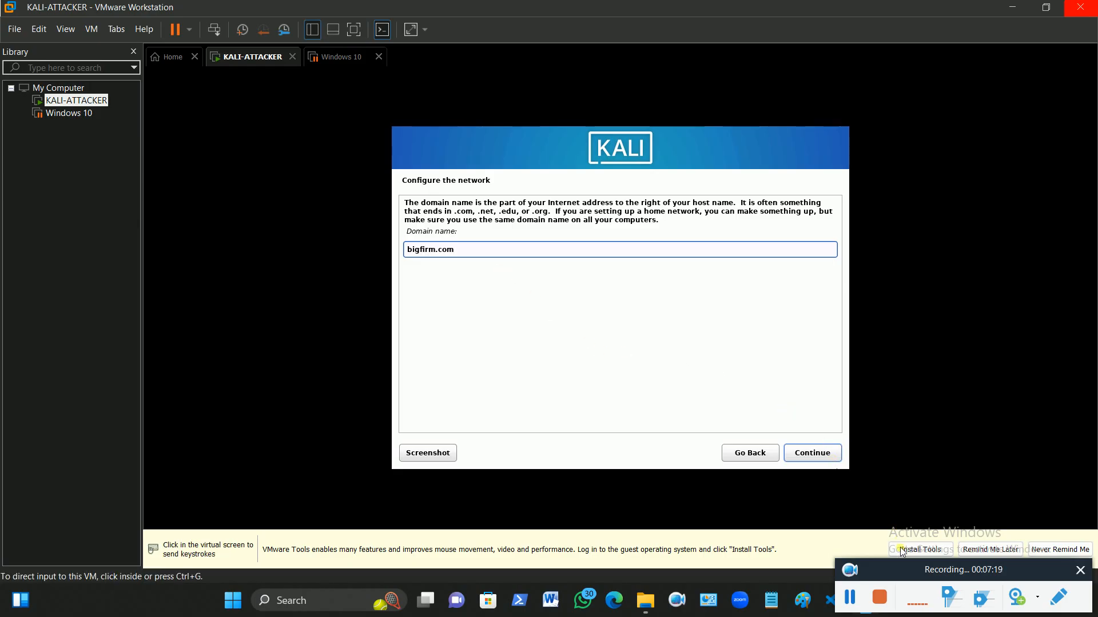
left_click(902, 571)
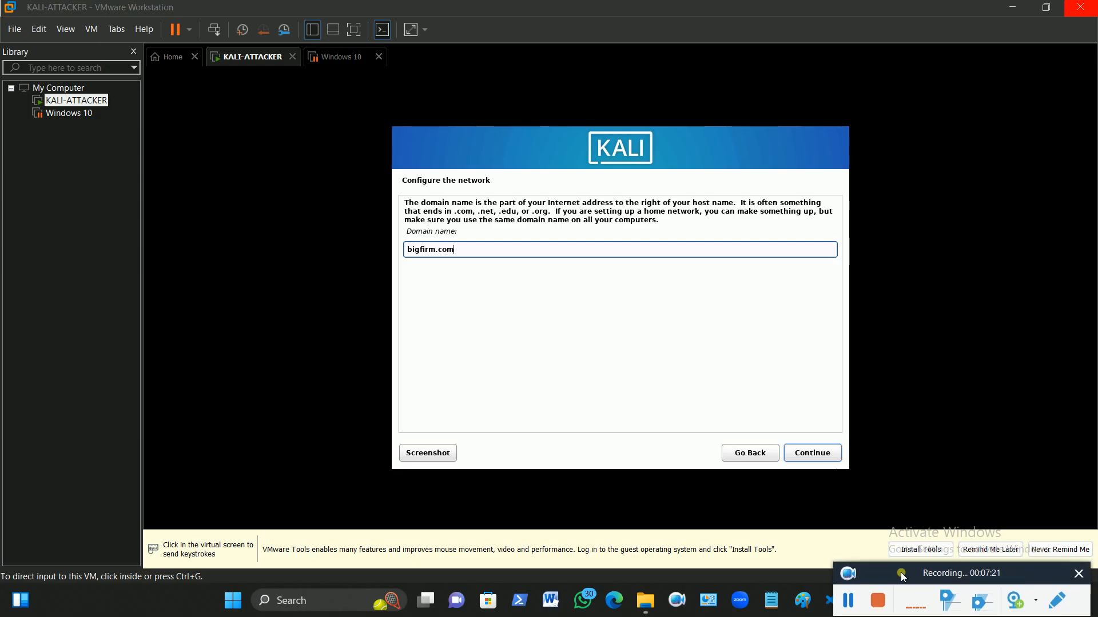
left_click(813, 452)
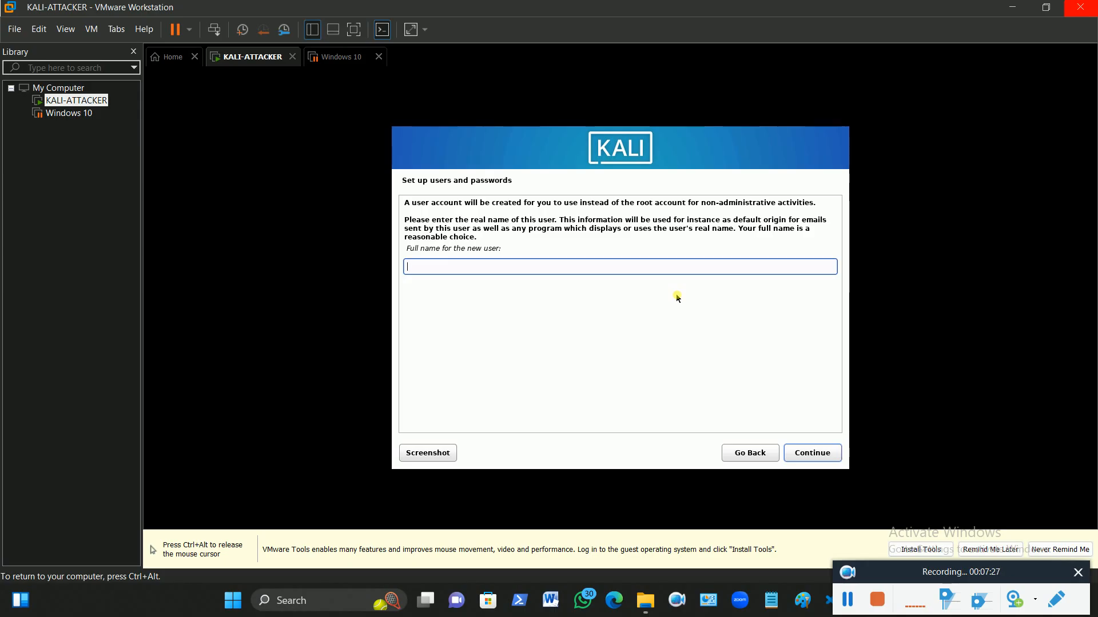
Enter bfkaliadmin1 as the new user's full name and accept the same text as the account's username.
left_click(438, 268)
type("bfad")
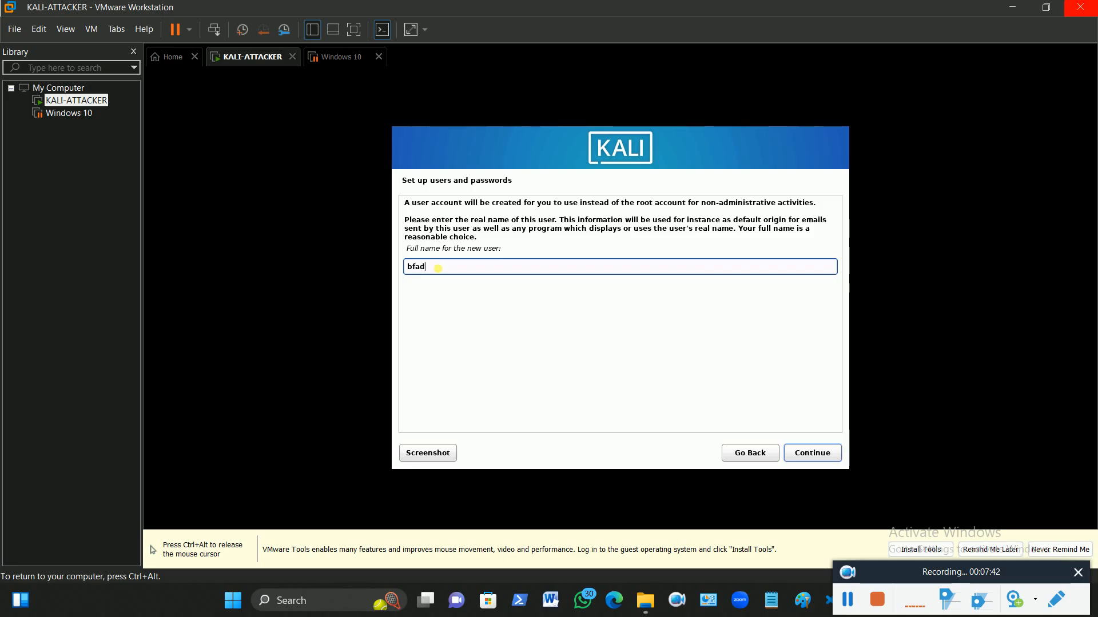
type("min1")
type("kali")
key("ctrl+alt")
left_click(727, 391)
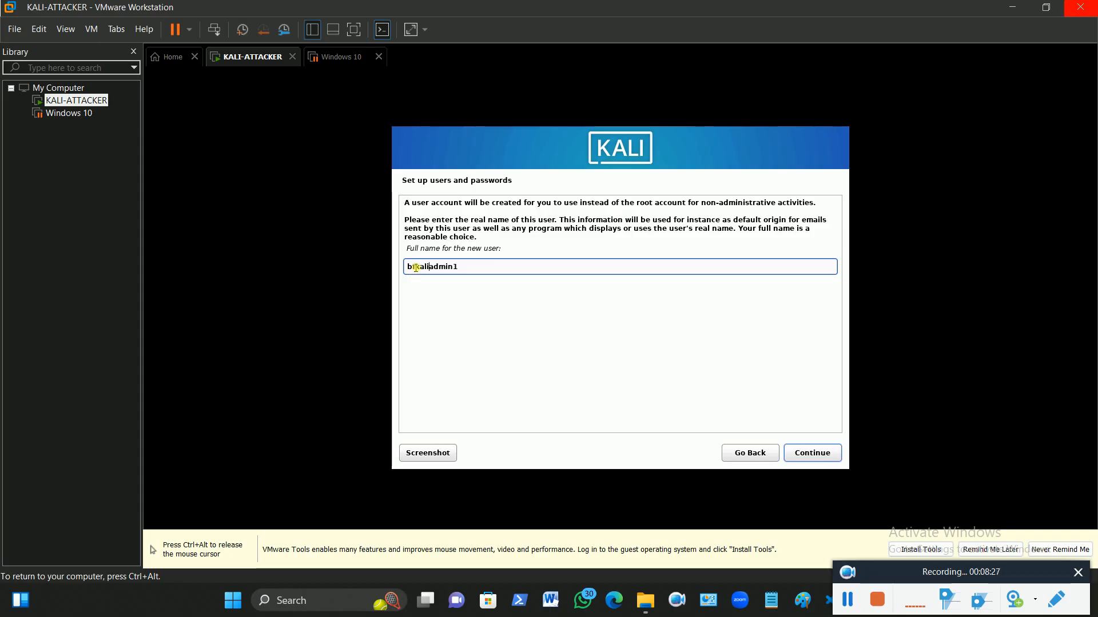
left_click(812, 457)
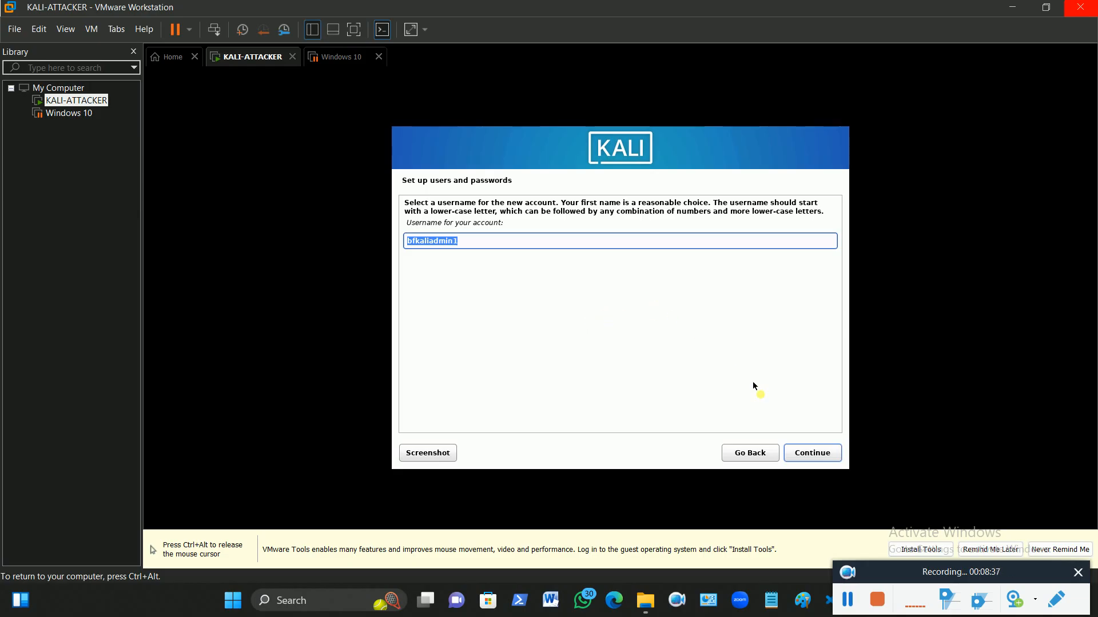
left_click(811, 454)
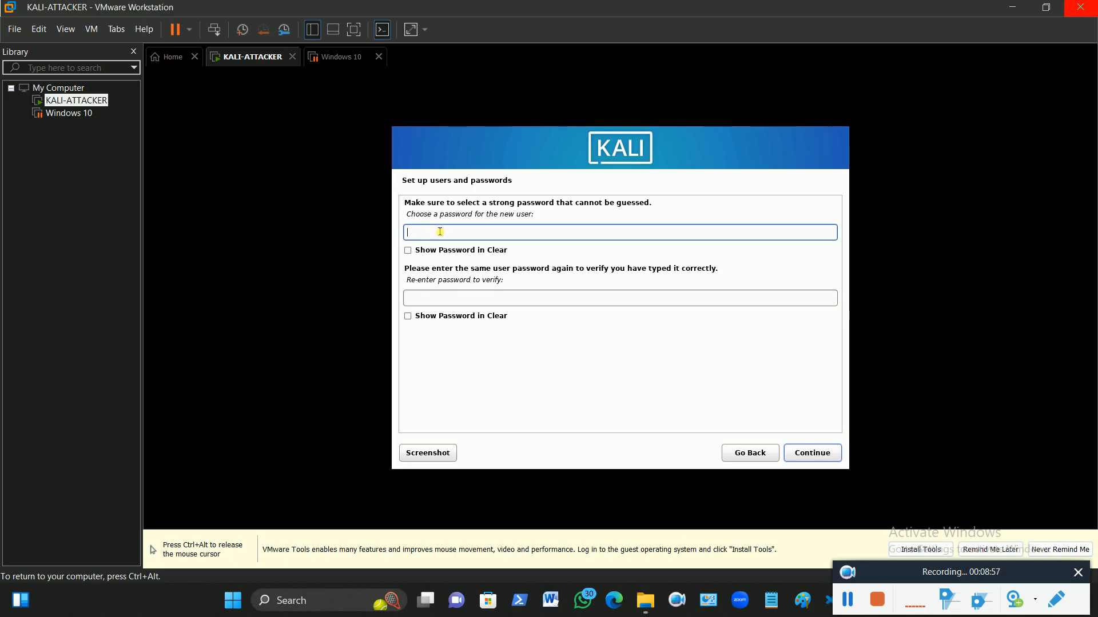
Enter the new user's password, repeat it for verification, and submit both entries.
type("*****")
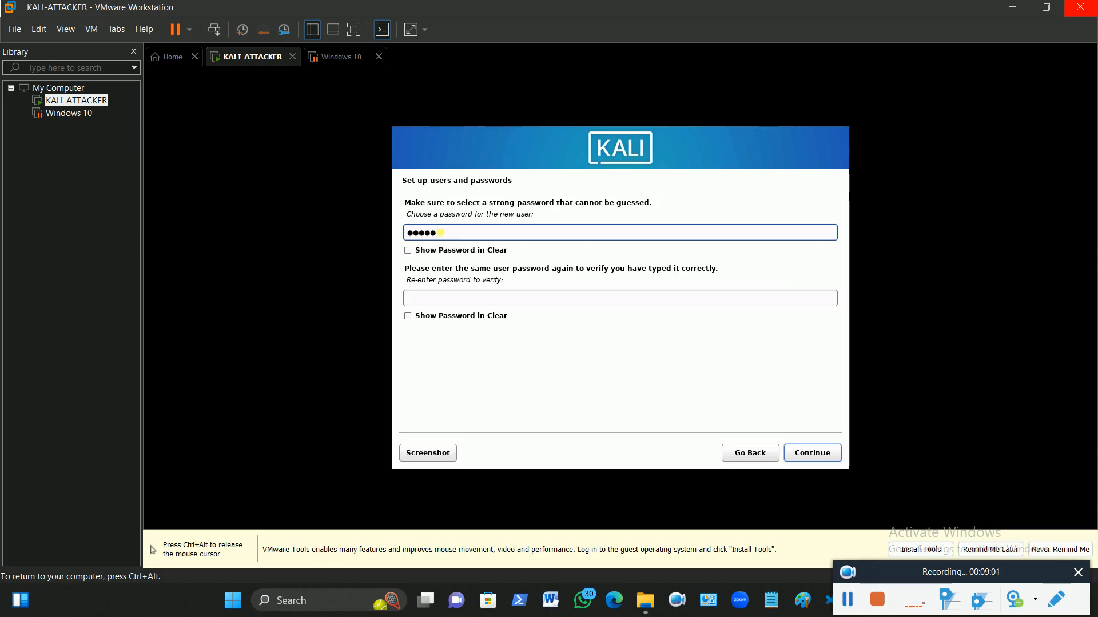
type("******")
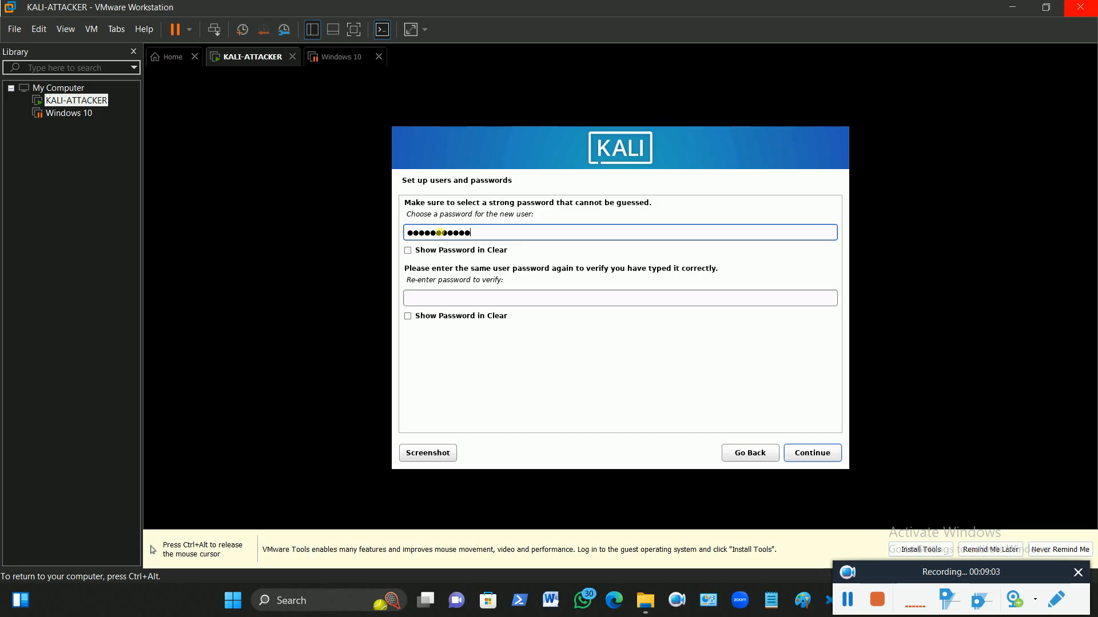
key("Tab")
key("Tab")
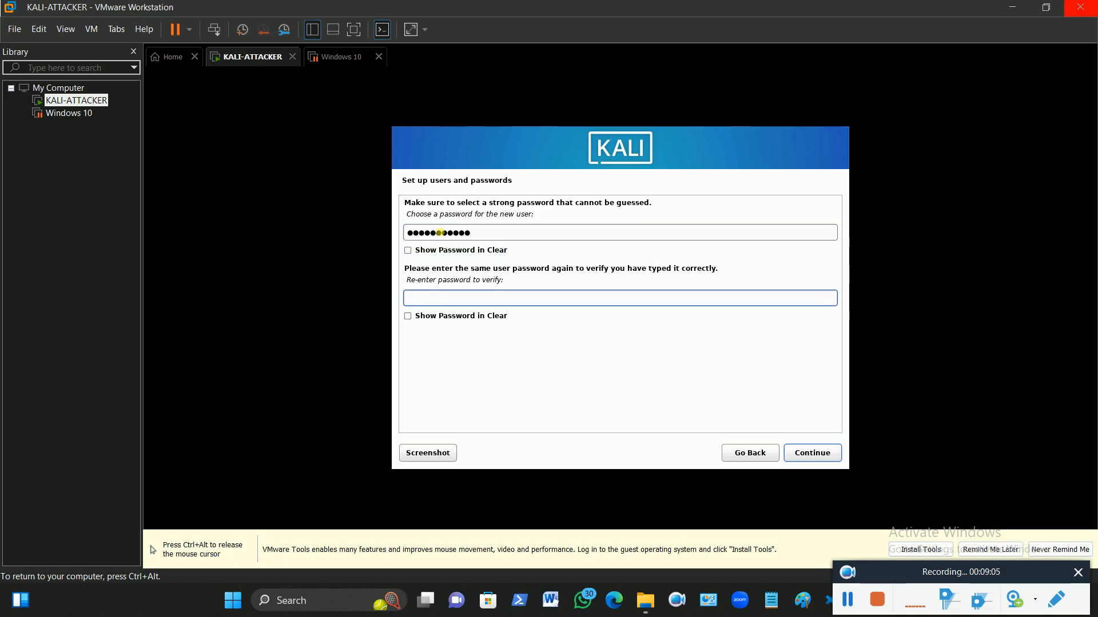
type("***********")
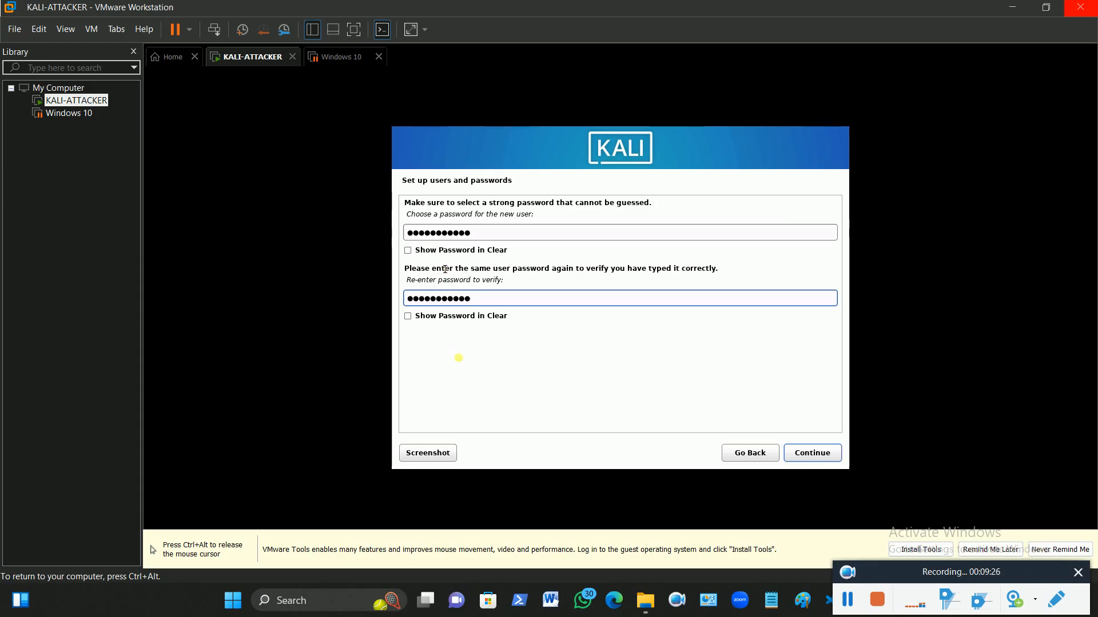
key("ctrl+alt")
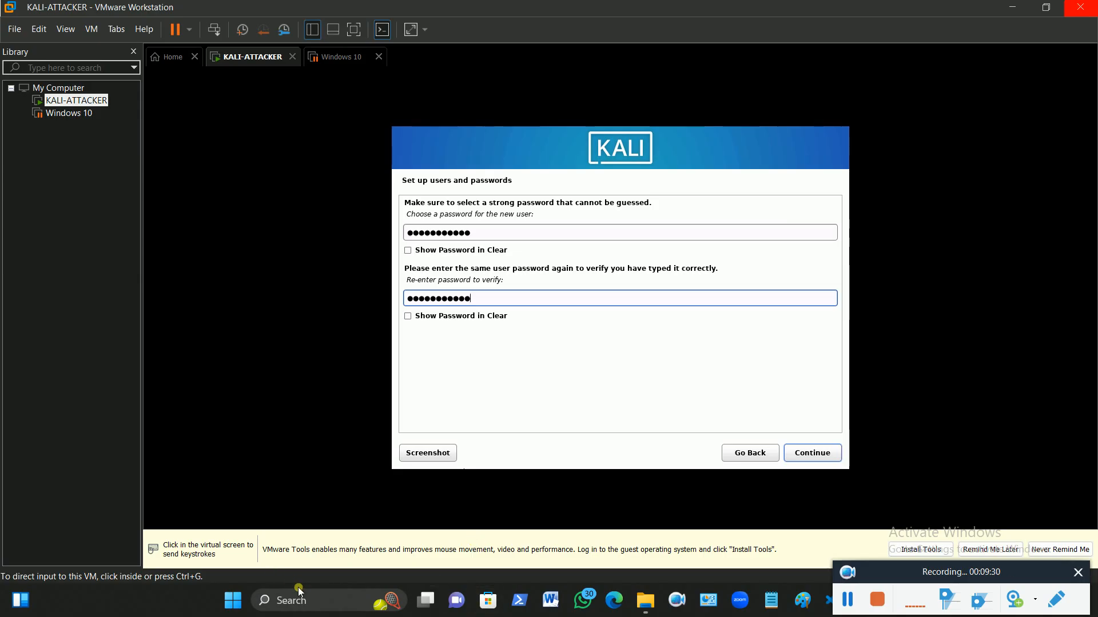
left_click(462, 398)
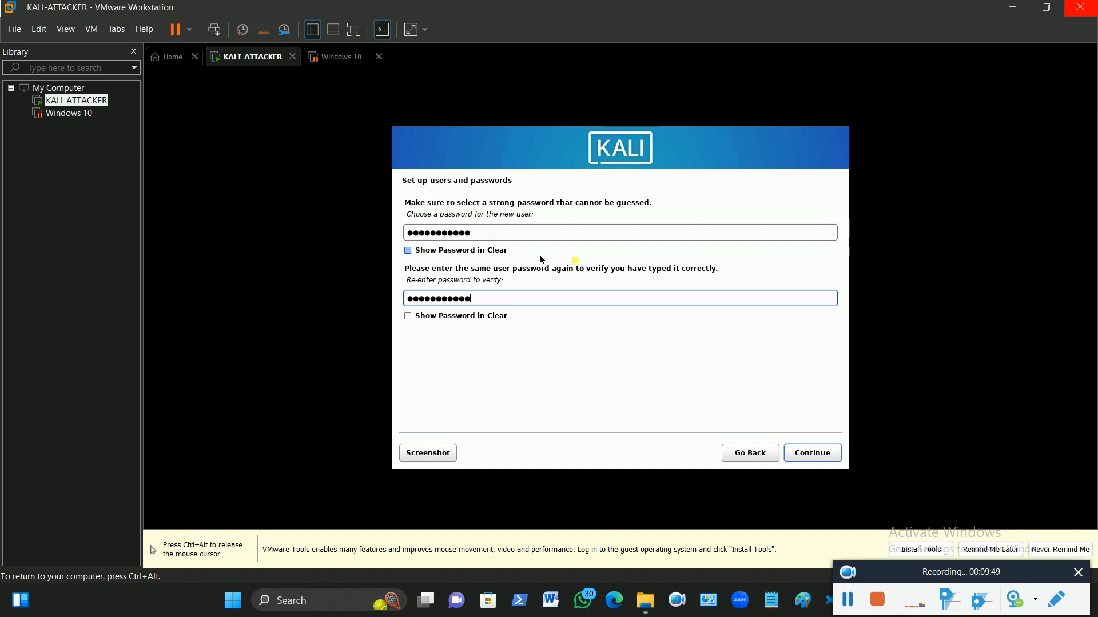
left_click(812, 453)
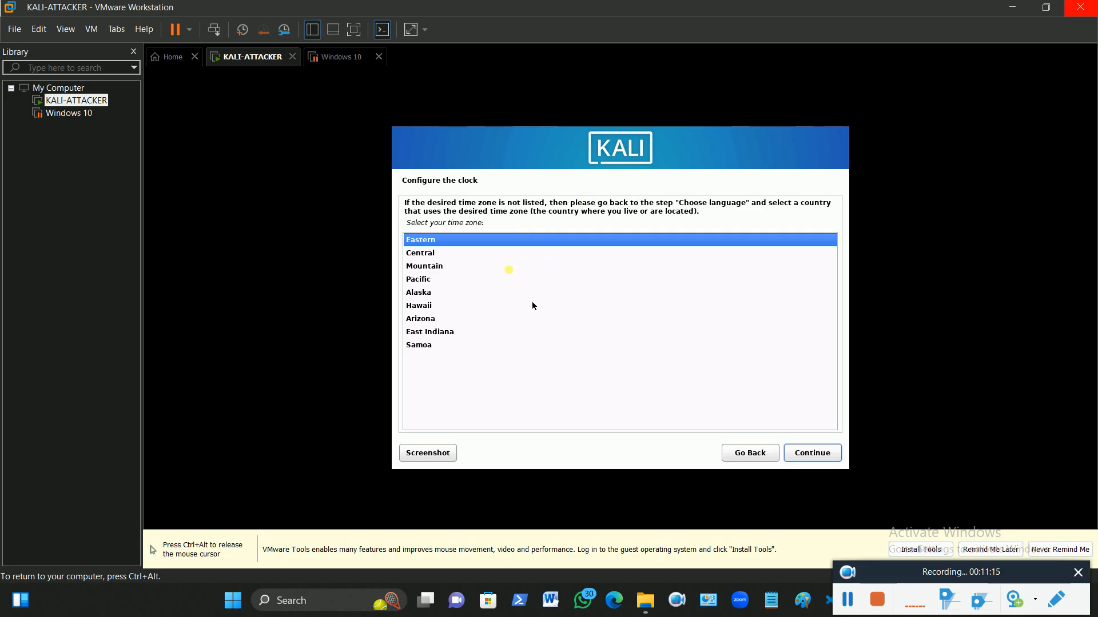
Set the time zone to Eastern and choose guided partitioning using the entire SCSI3 (0,0,0) (sda) disk.
left_click(814, 453)
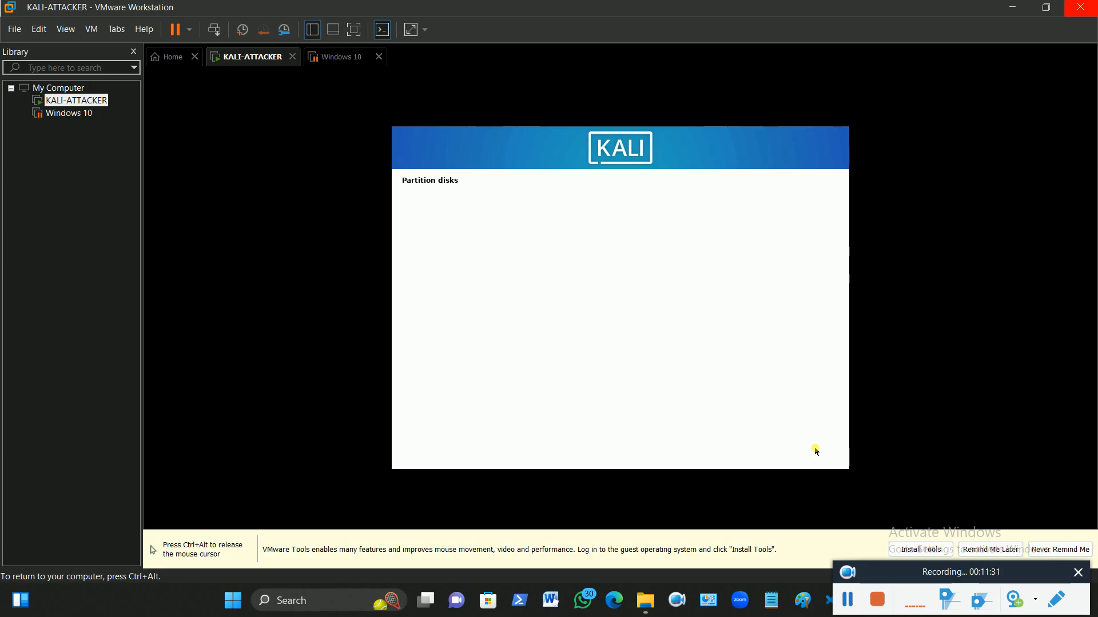
key("ctrl+alt")
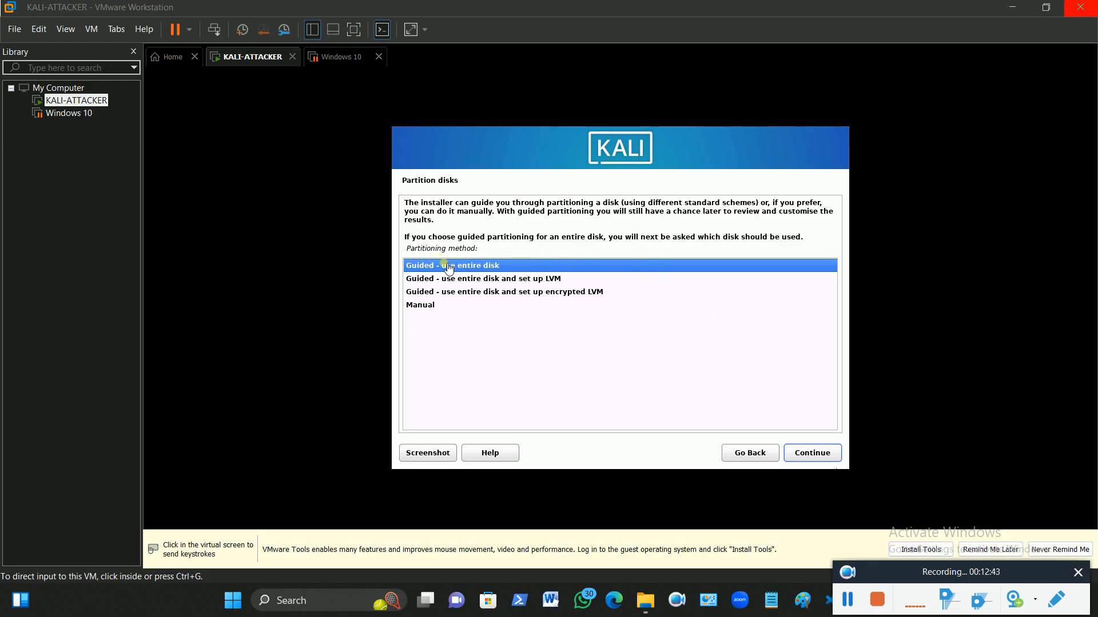
left_click(823, 454)
left_click(808, 455)
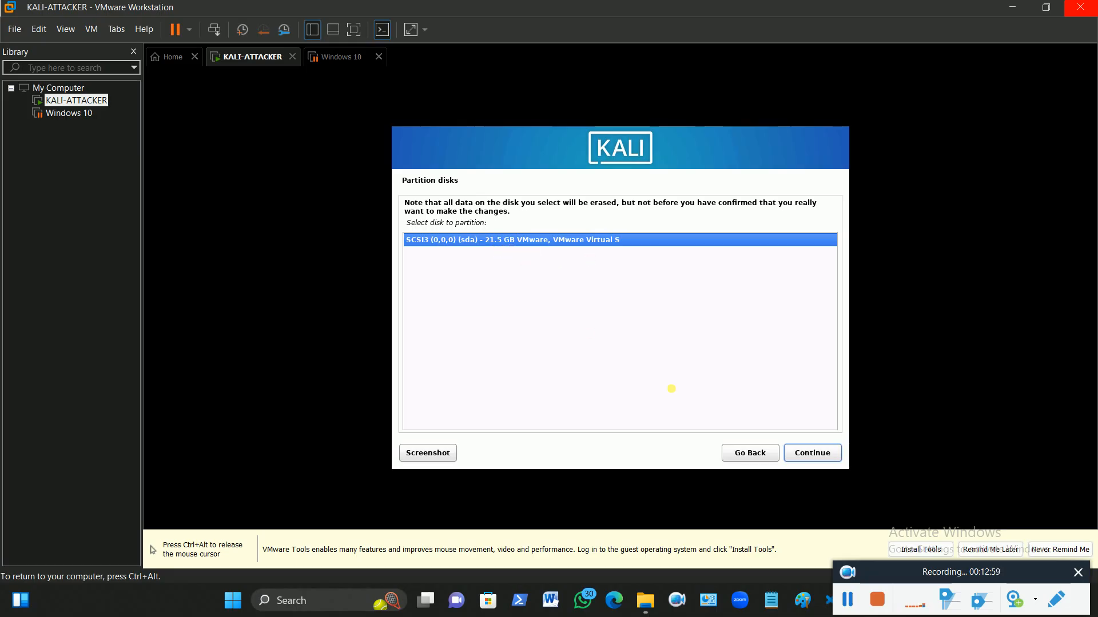
left_click(812, 454)
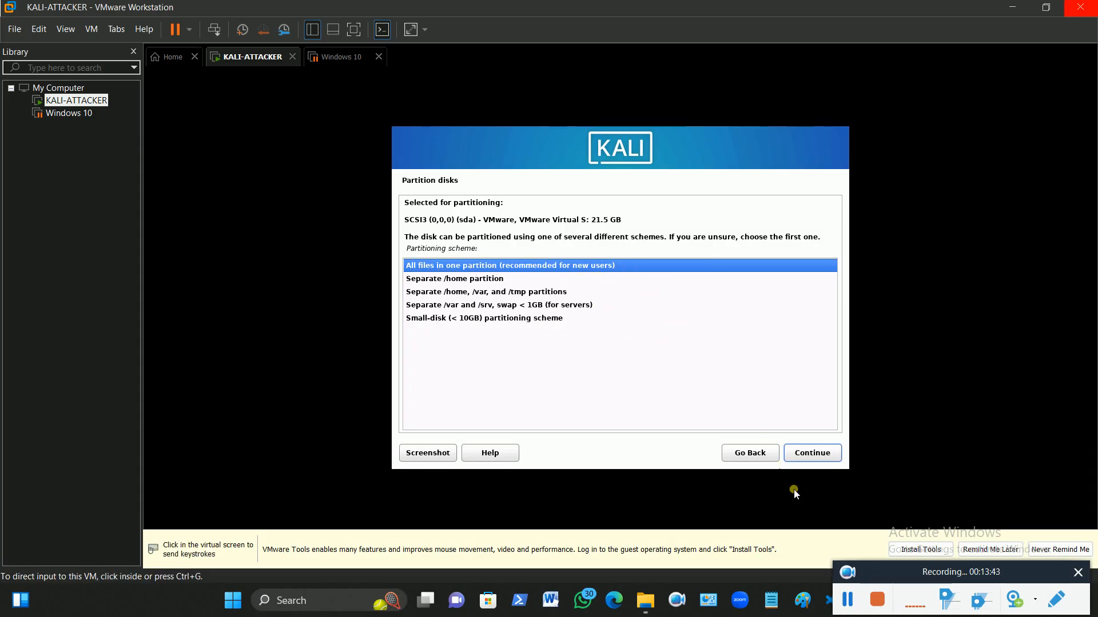
Keep all files in one partition, finish partitioning, and confirm writing the changes to the disk.
left_click(813, 454)
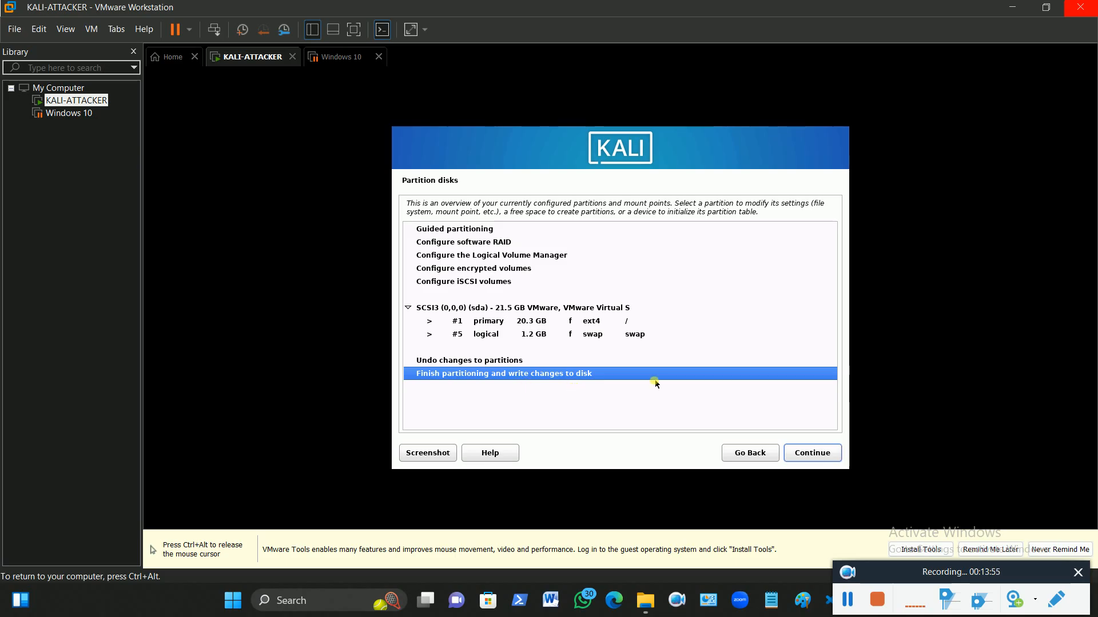
key("ctrl+alt")
left_click(815, 457)
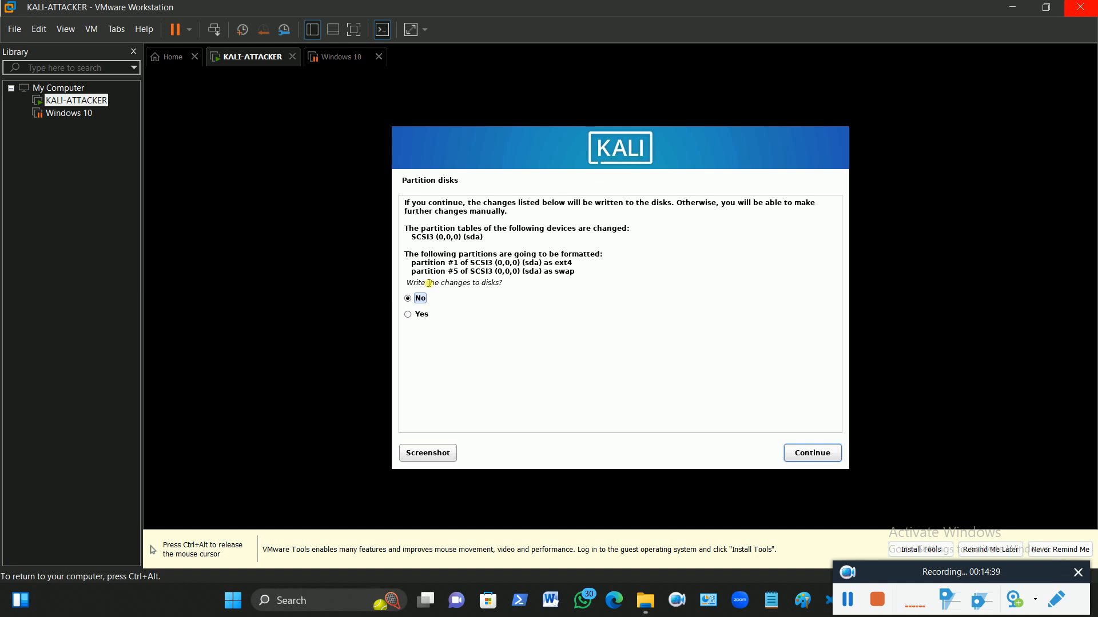
left_click(419, 321)
left_click(812, 453)
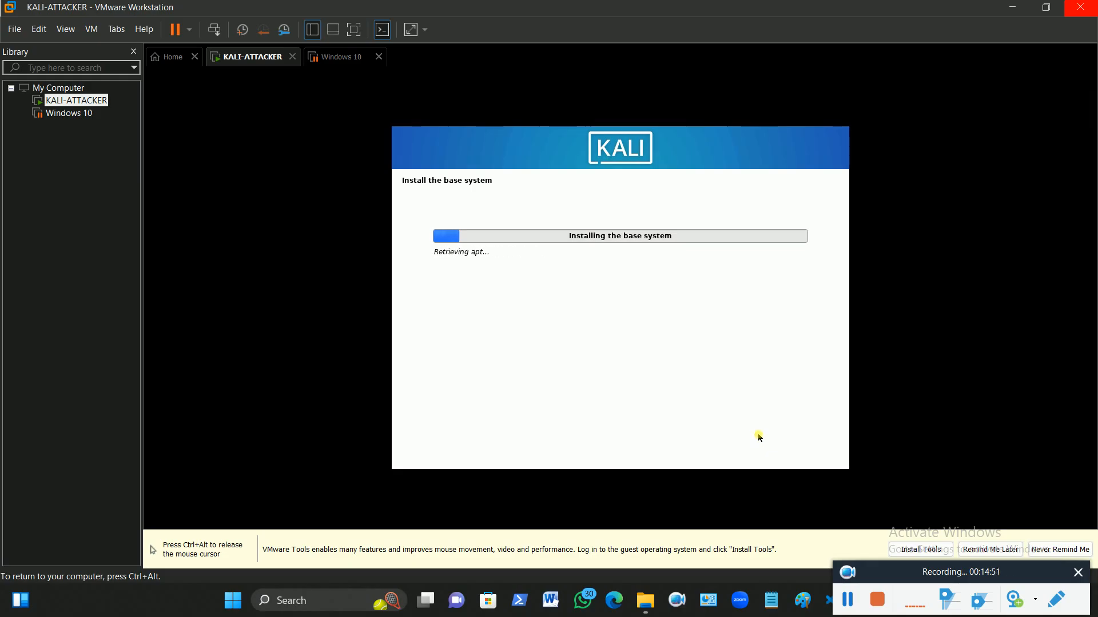
key("ctrl+alt")
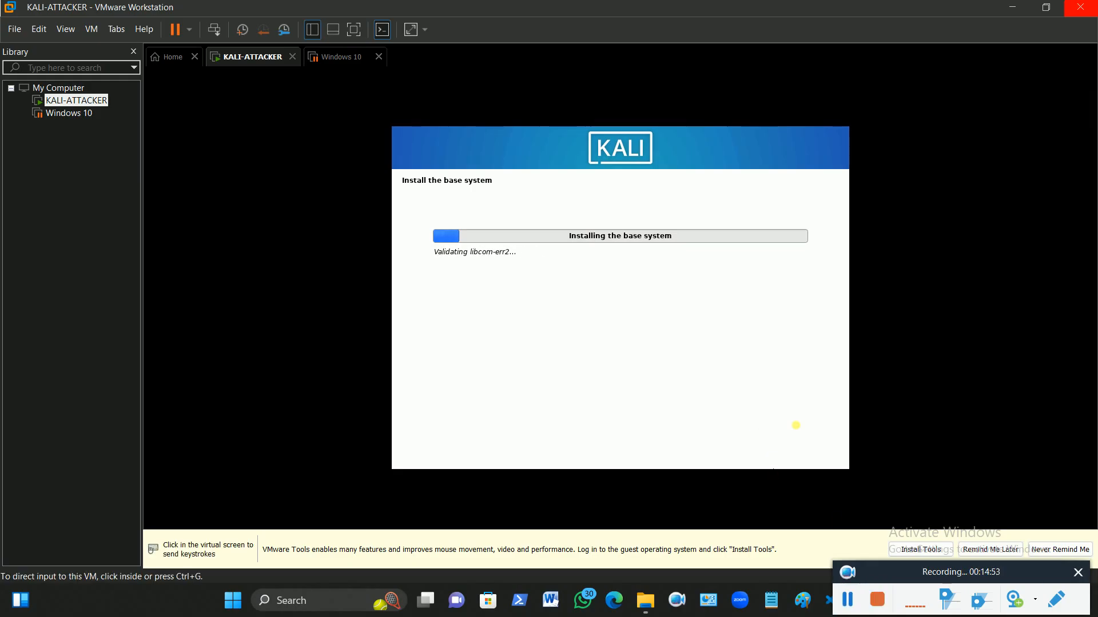
left_click(761, 409)
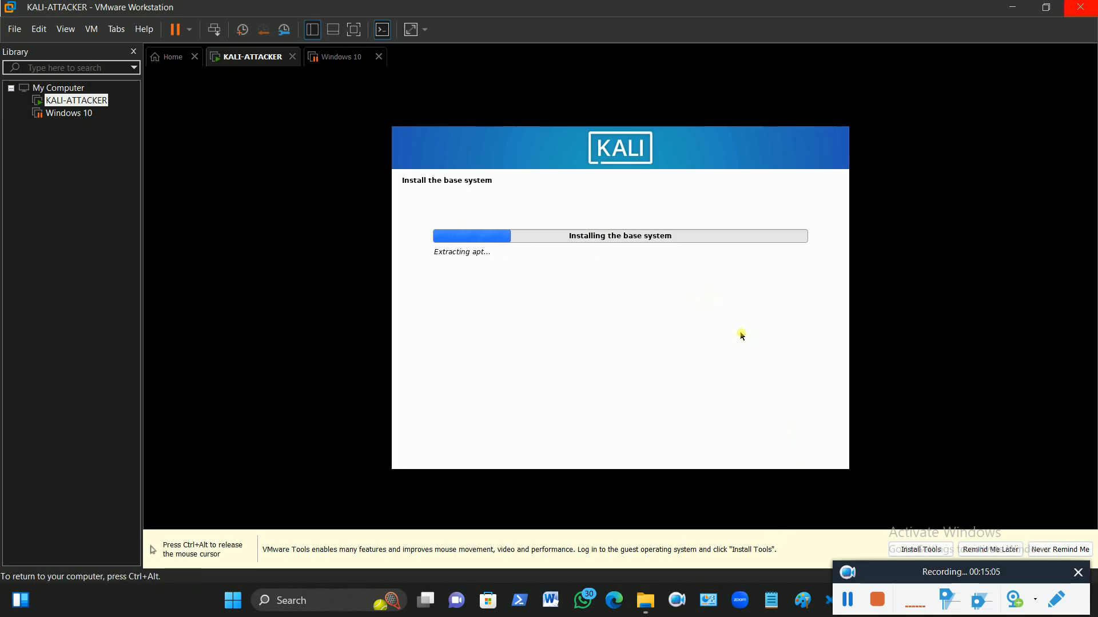
key("ctrl+alt")
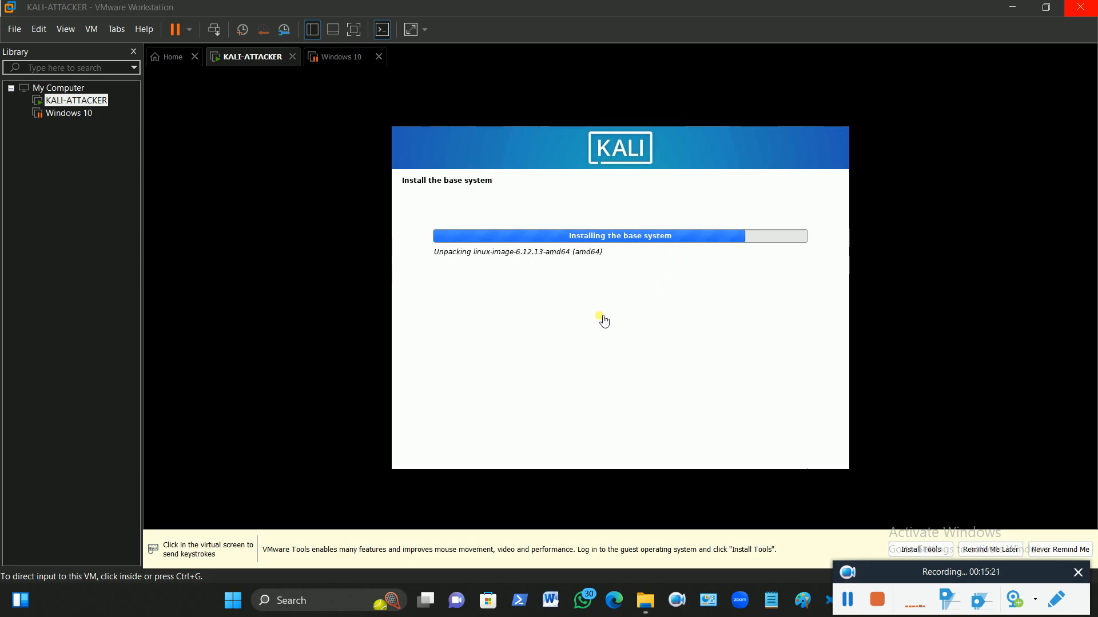
left_click(851, 600)
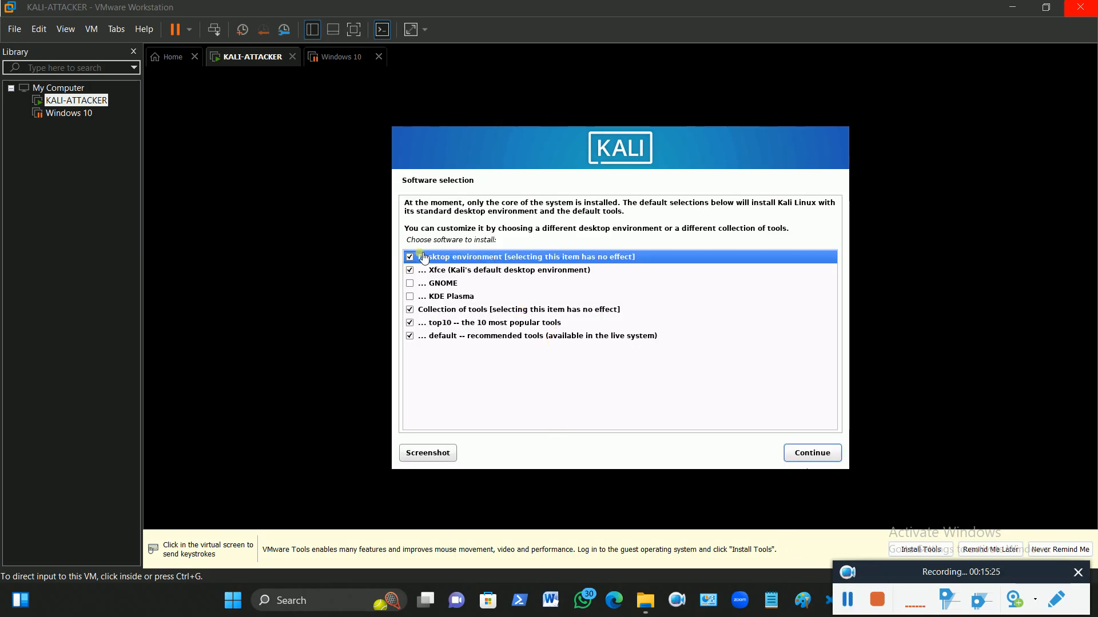
Add the GNOME desktop to the default software selection and start installing the chosen software.
left_click(428, 289)
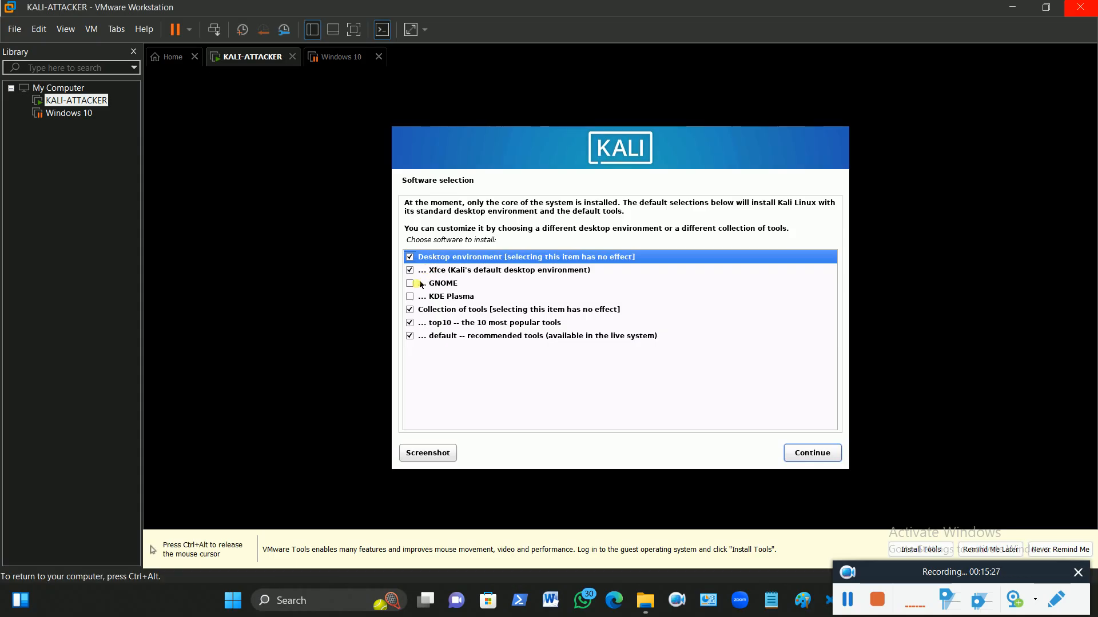
left_click(410, 284)
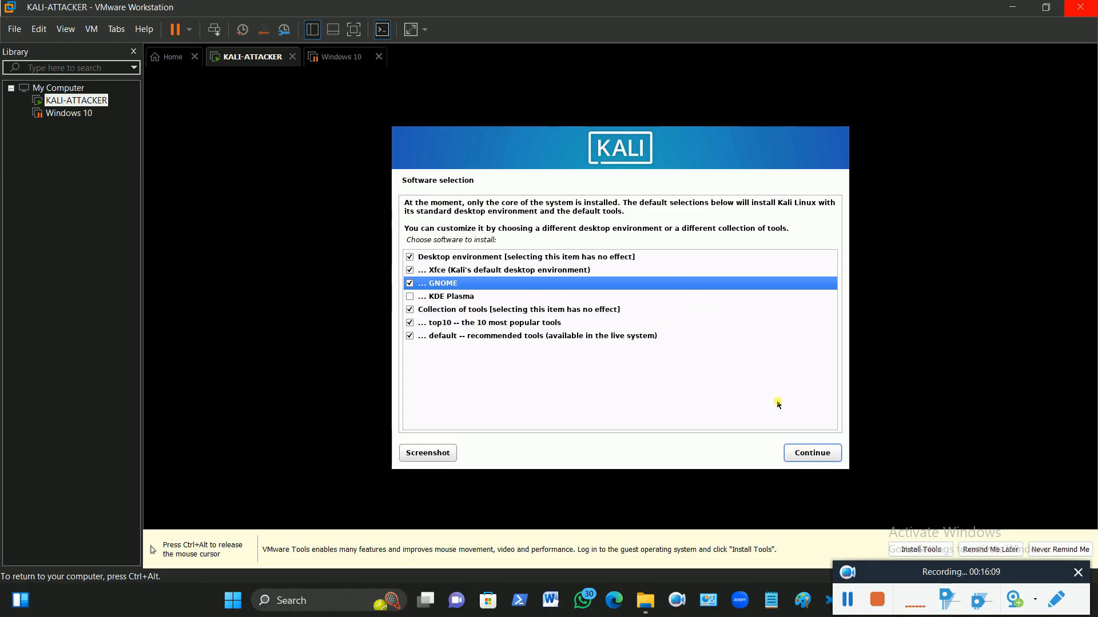
left_click(812, 454)
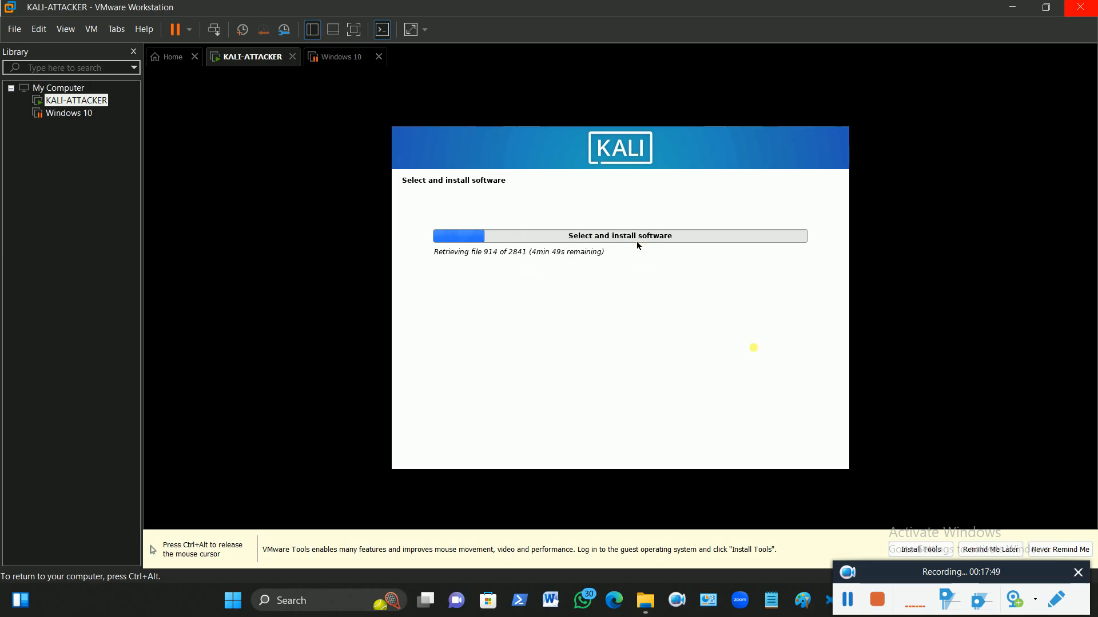
key("ctrl+alt")
left_click(847, 596)
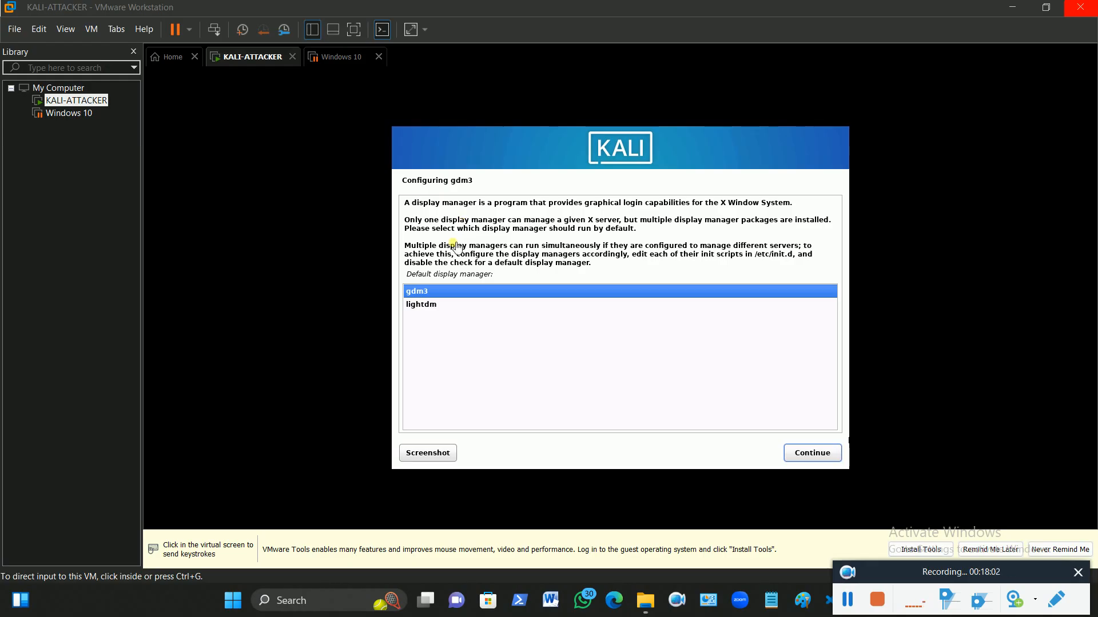
Choose gdm3 as the default display manager and continue the software installation.
left_click(434, 305)
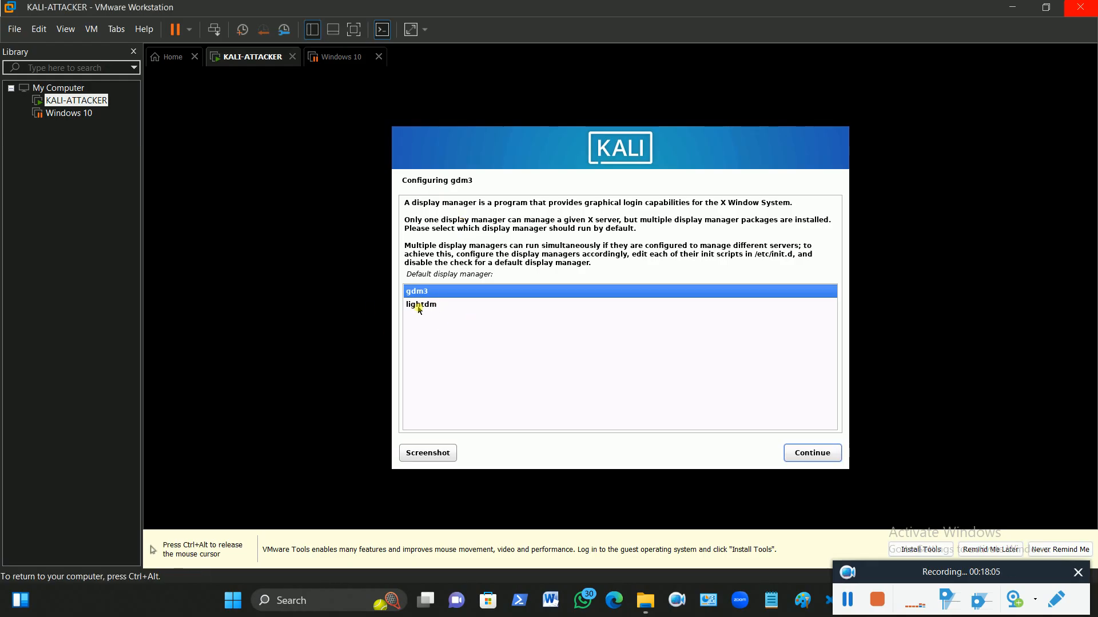
left_click(435, 305)
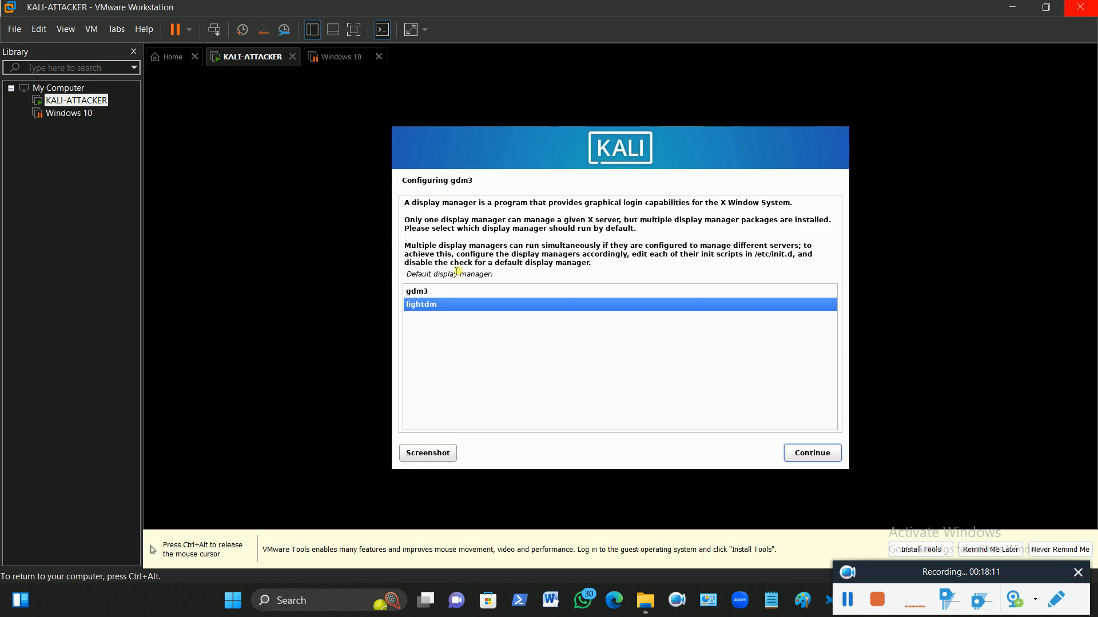
left_click(427, 293)
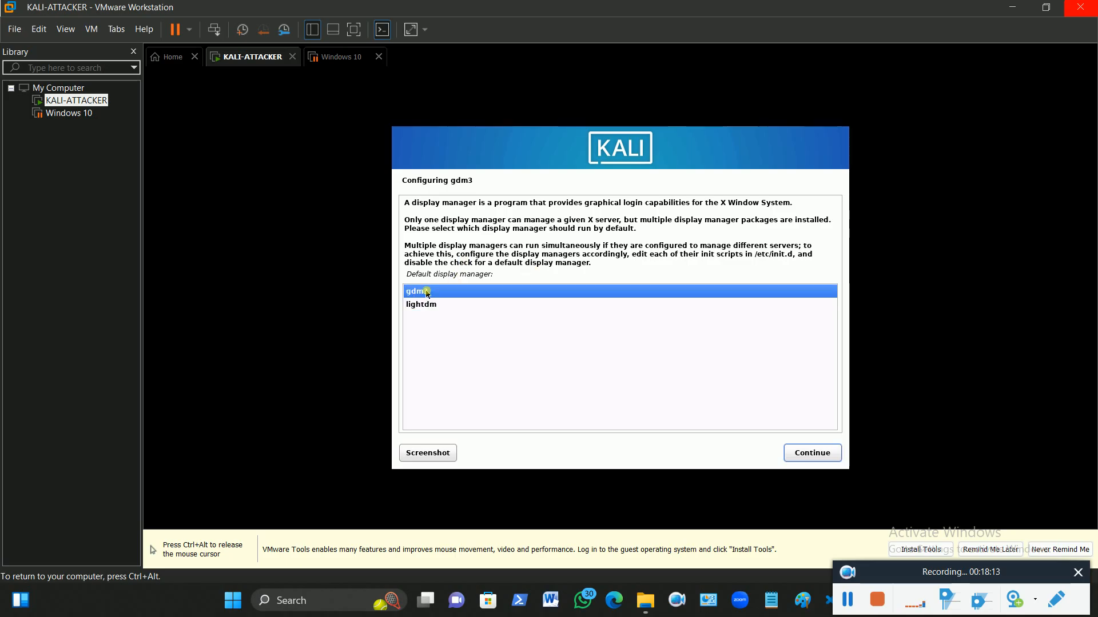
left_click(812, 452)
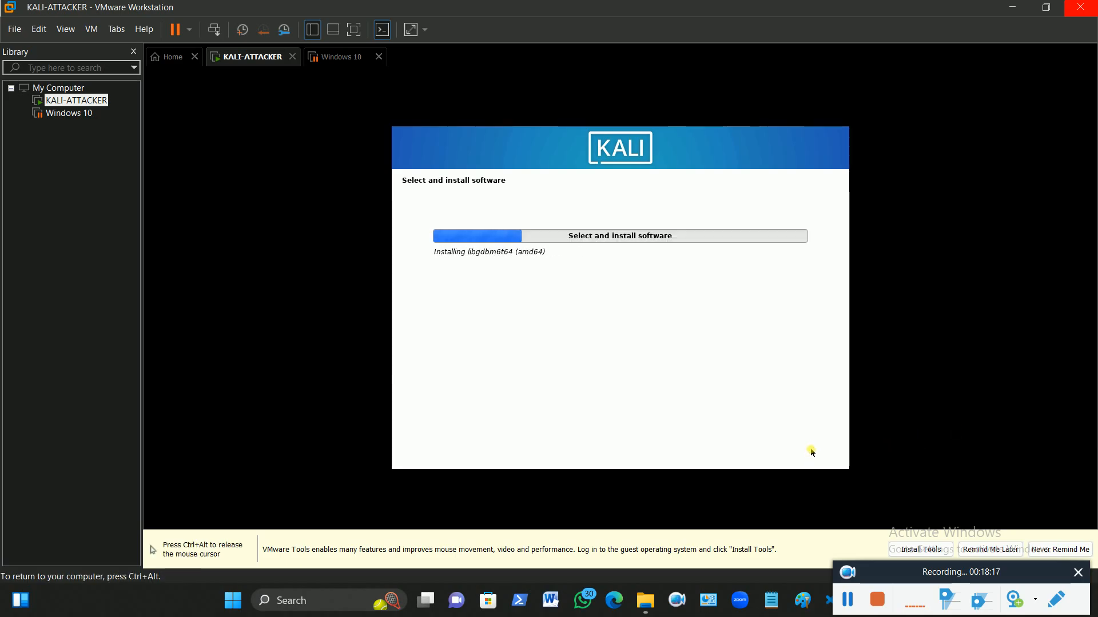
key("ctrl+alt")
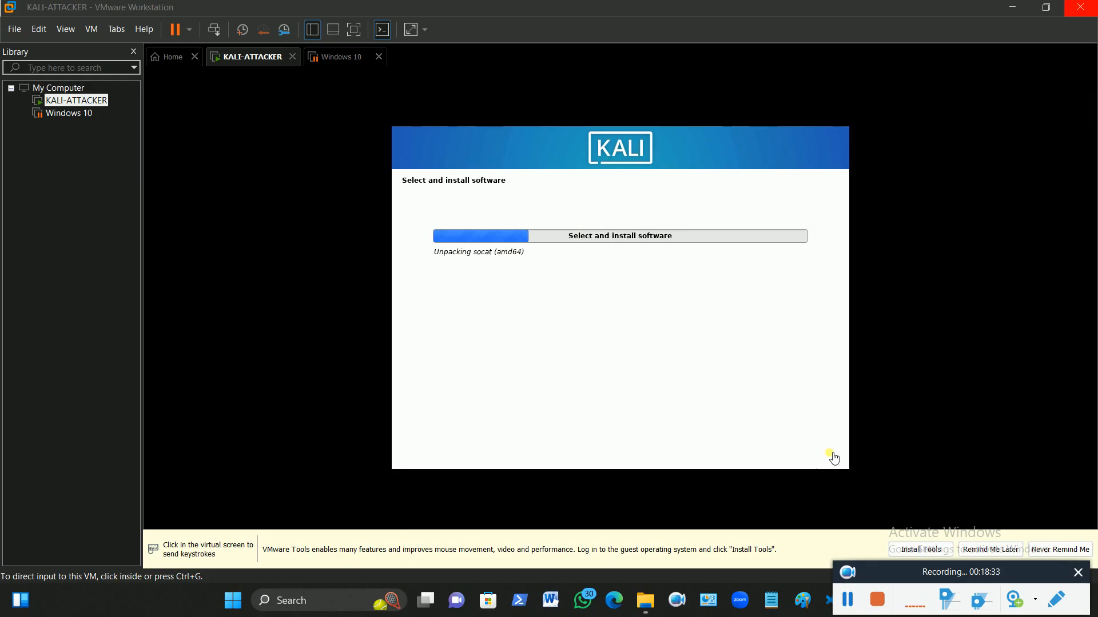
left_click(852, 600)
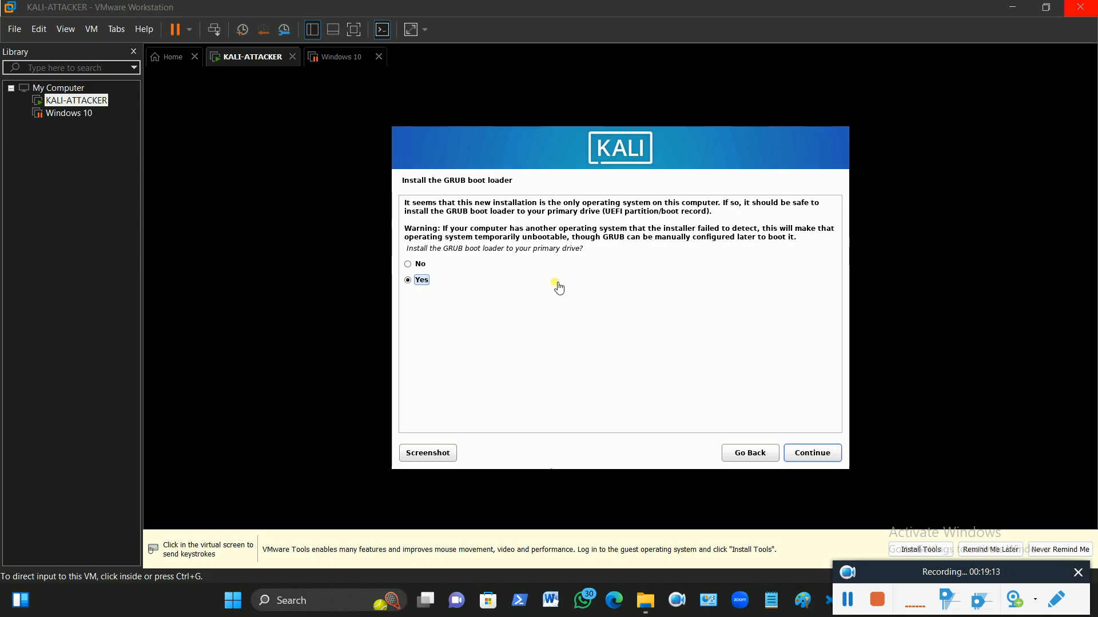
Agree to install the GRUB boot loader to the primary drive and choose /dev/sda as its device.
left_click(816, 454)
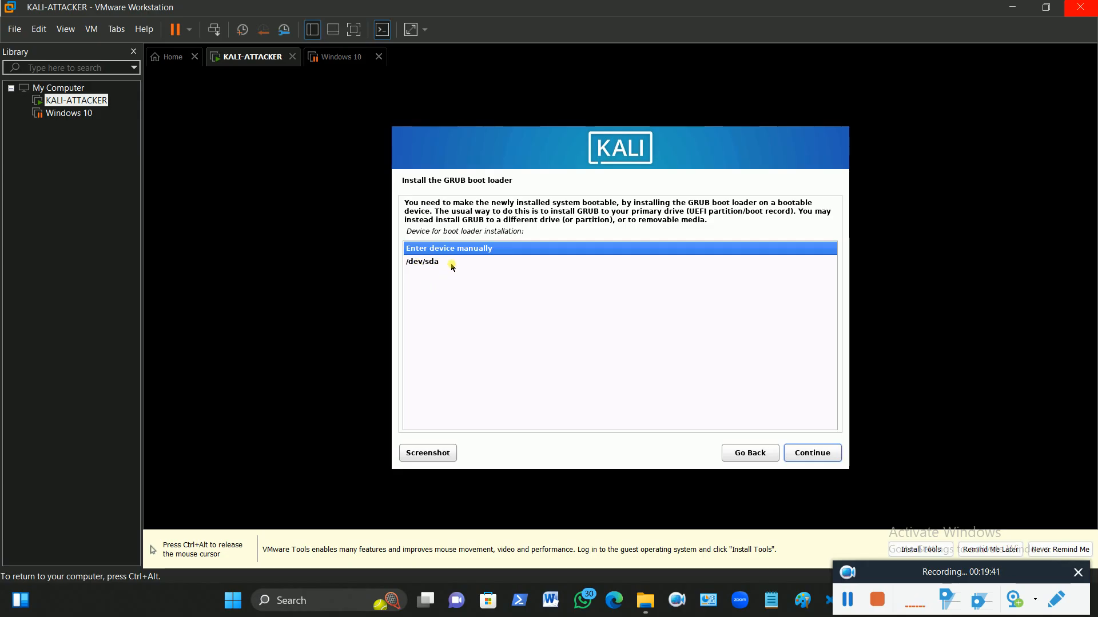
left_click(433, 264)
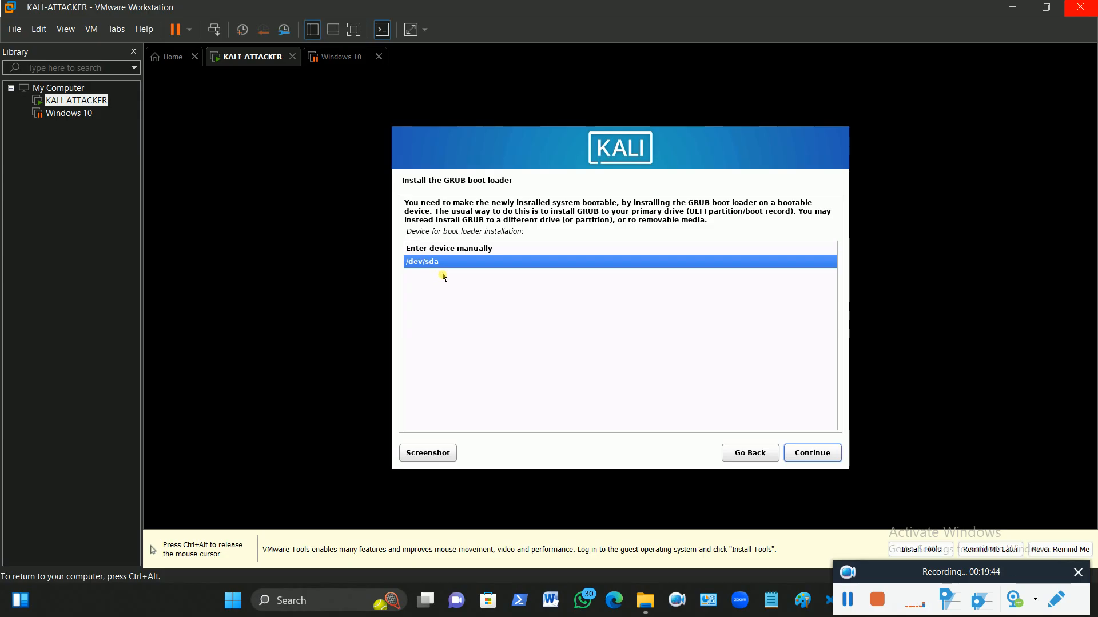
left_click(456, 251)
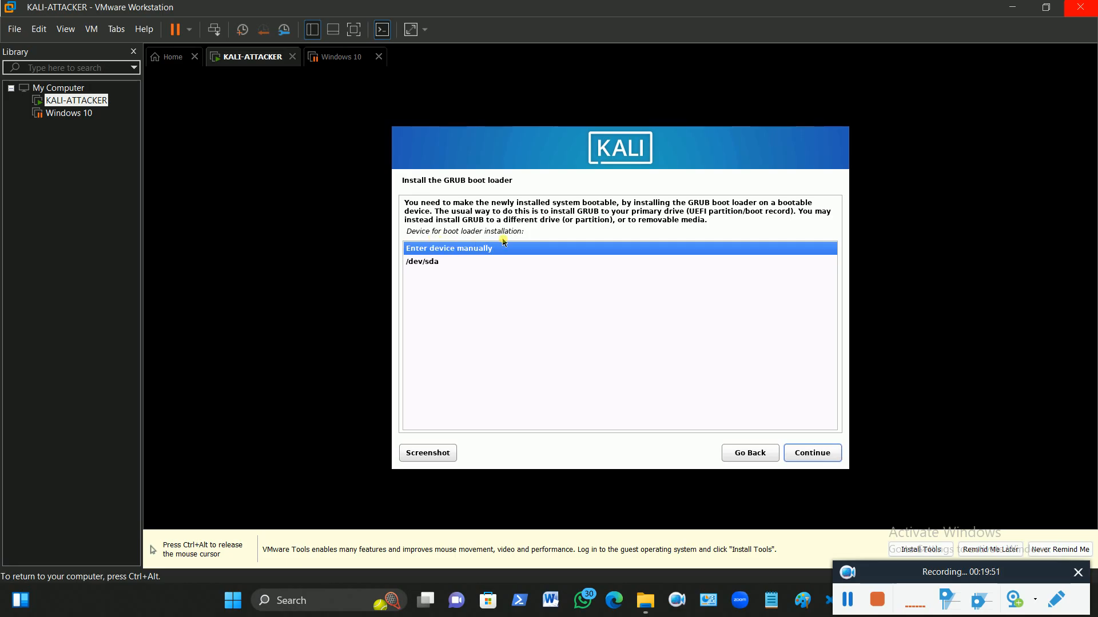
left_click(435, 263)
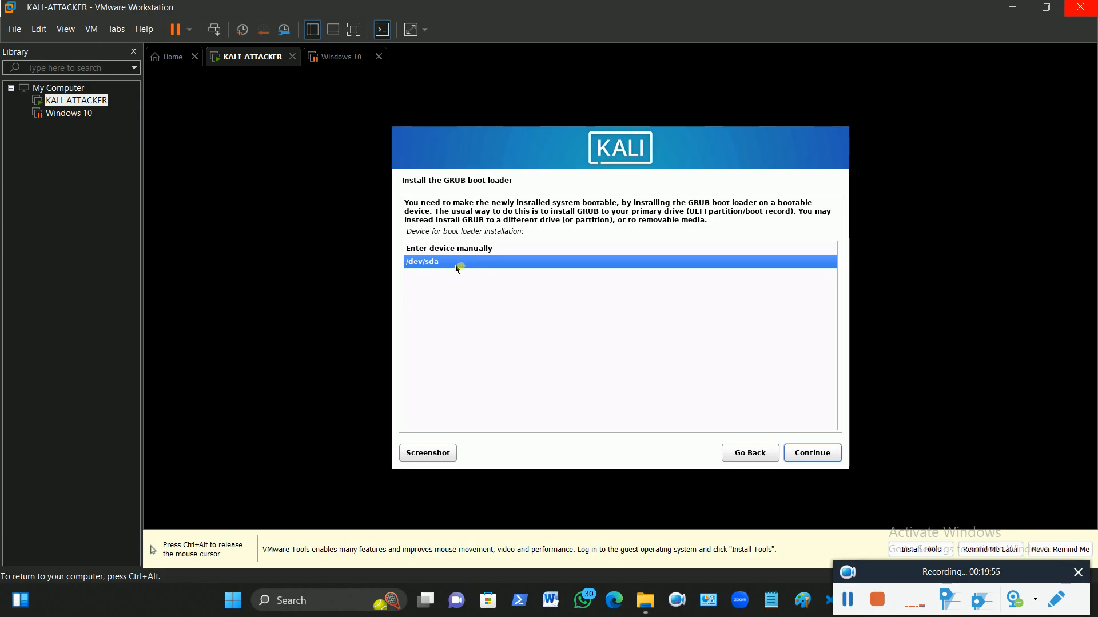
key("ctrl+alt")
left_click(867, 449)
left_click(812, 455)
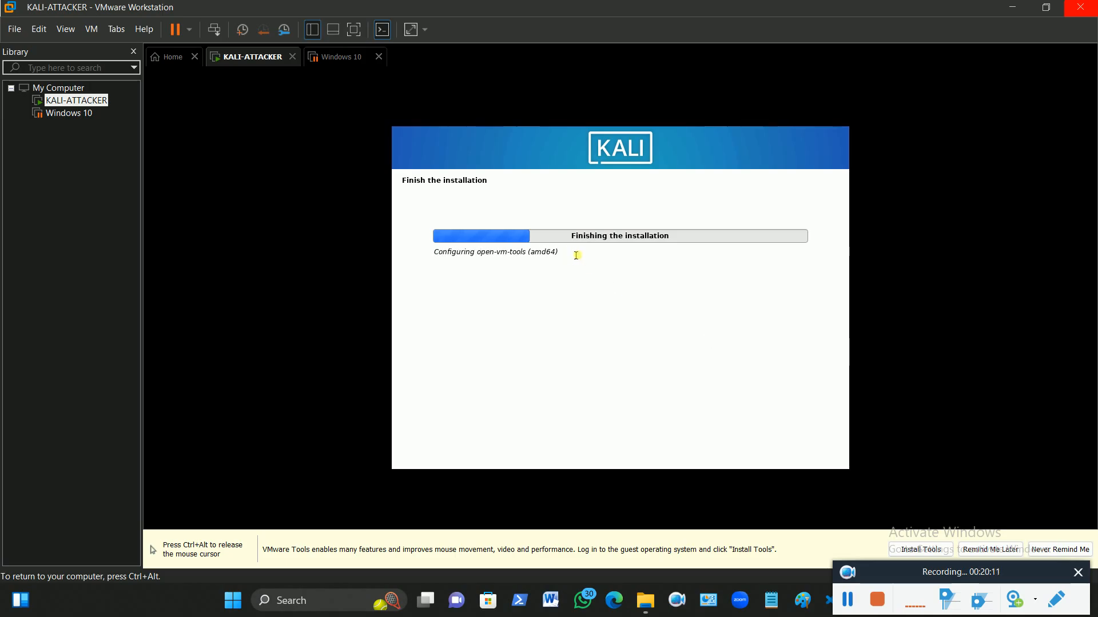
key("ctrl+alt")
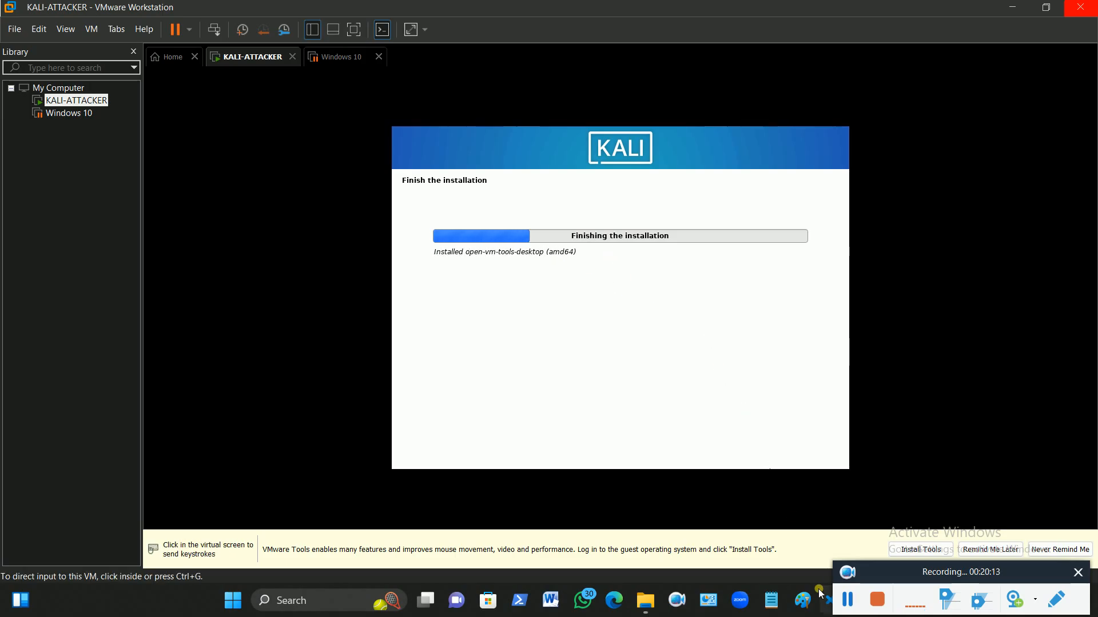
left_click(740, 466)
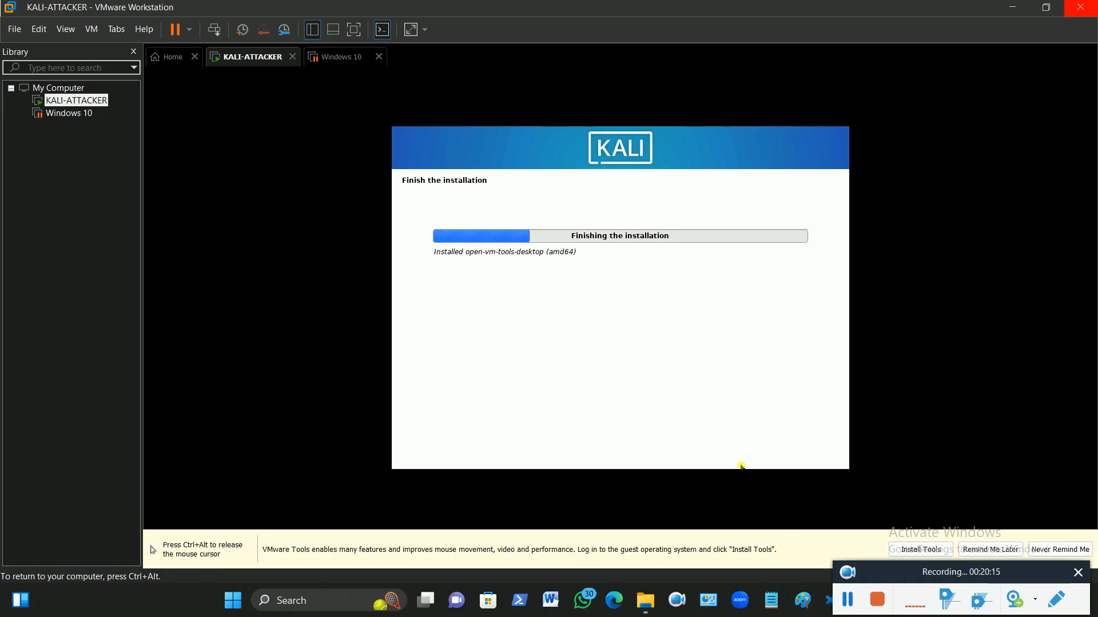
key("ctrl+alt")
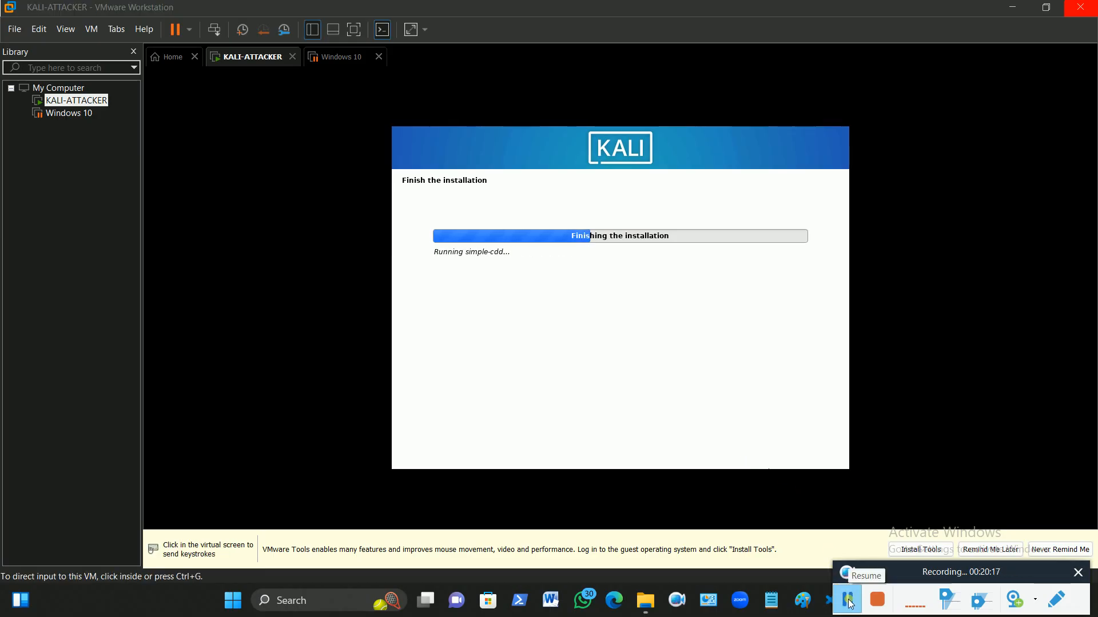
left_click(850, 601)
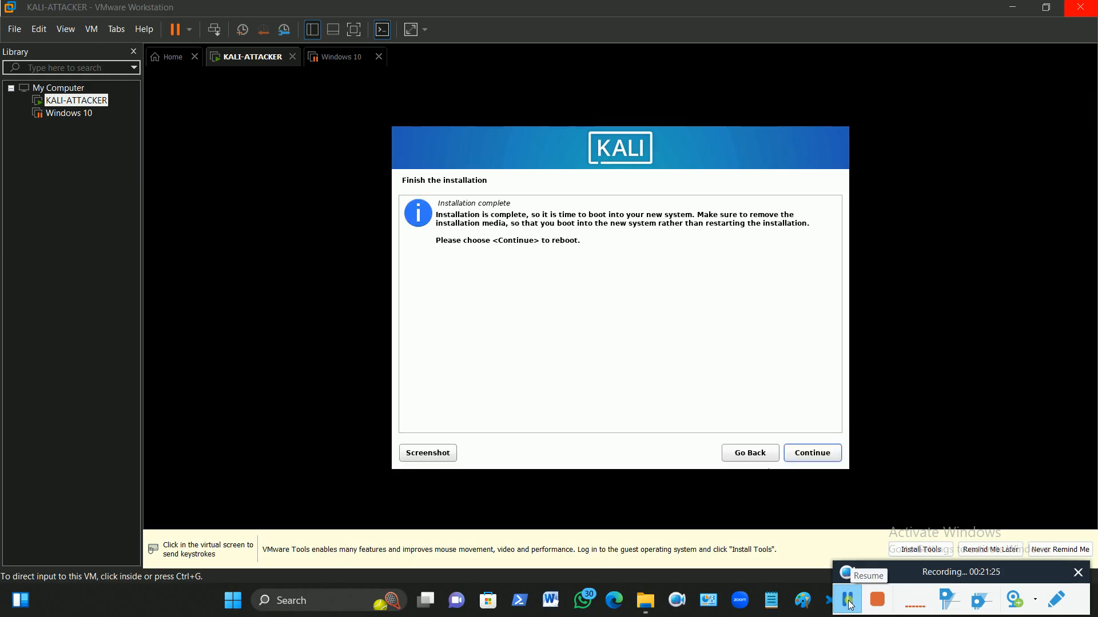
left_click(850, 603)
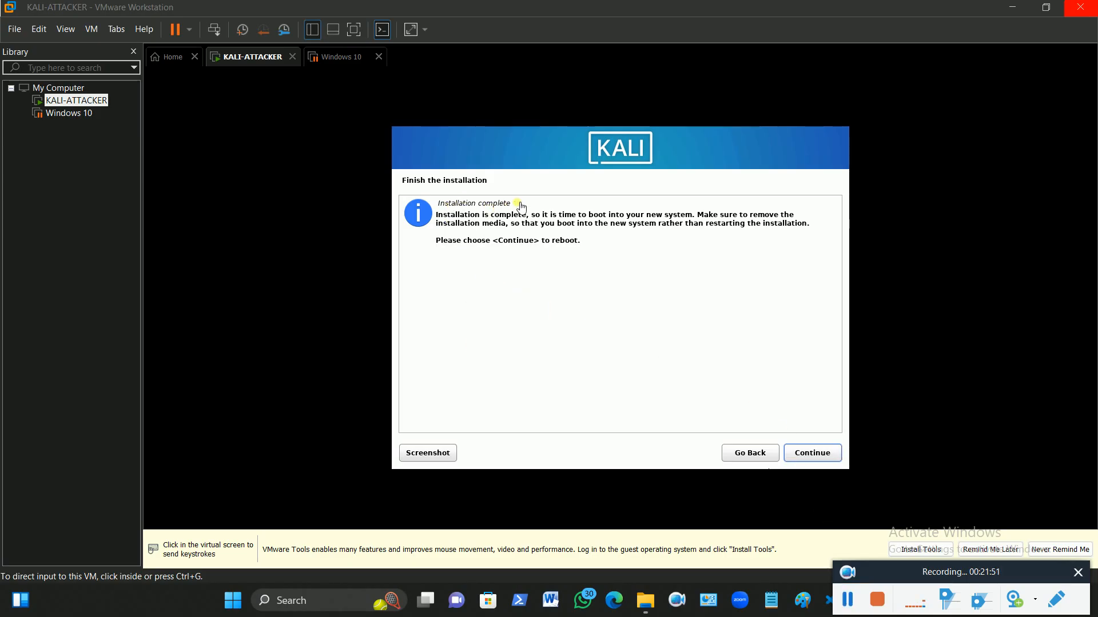
Finish the completed installation and reboot the virtual machine into the new Kali system.
left_click(718, 367)
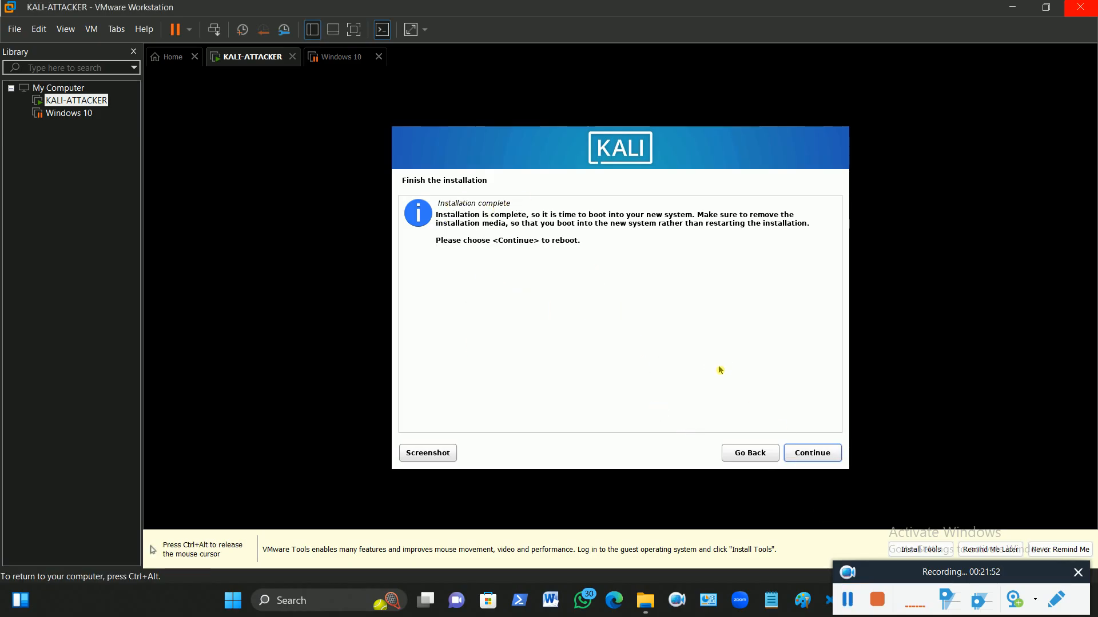
left_click(818, 455)
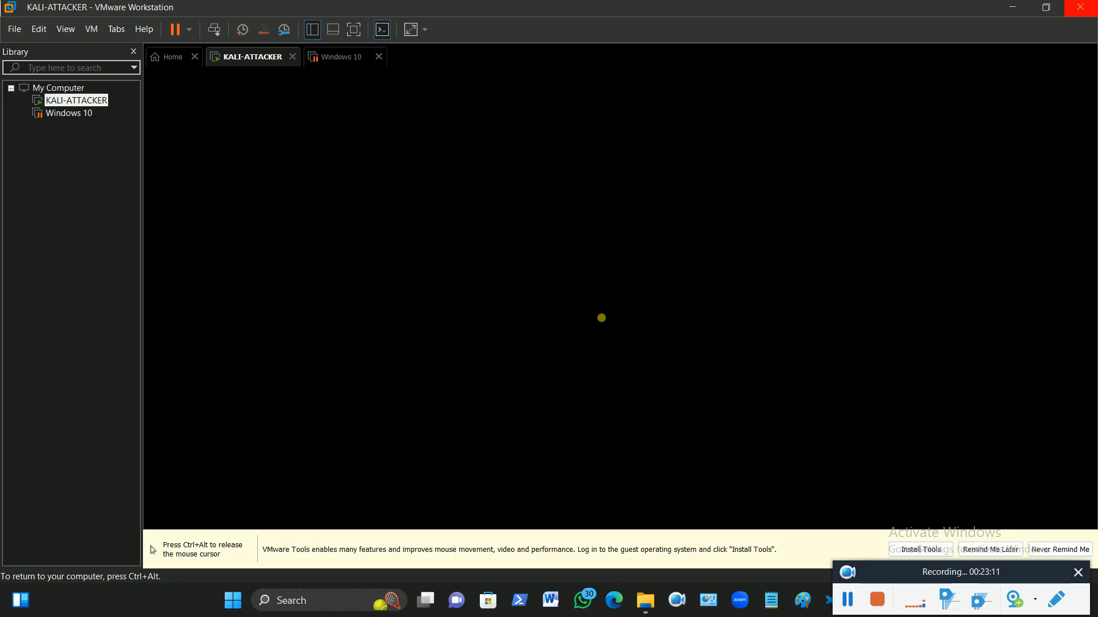
key("ctrl+alt")
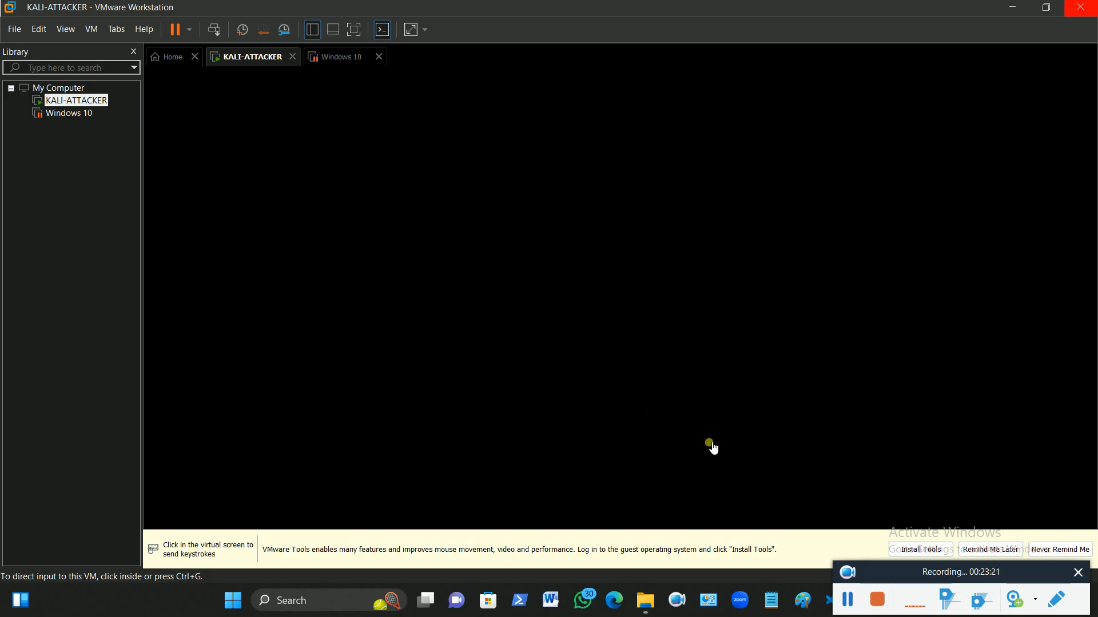
left_click(595, 350)
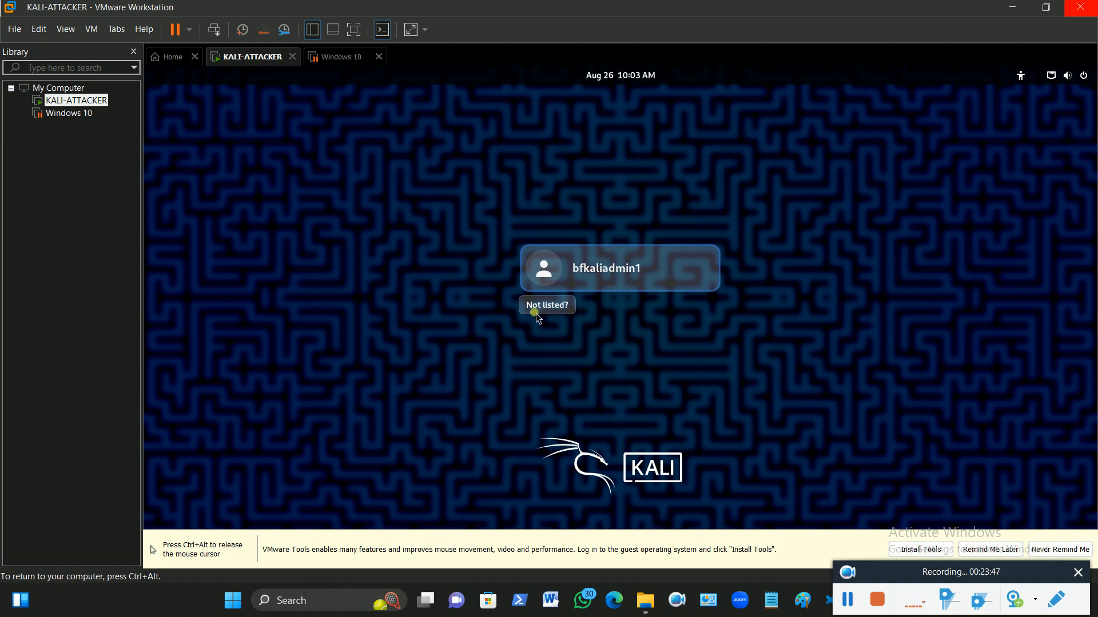
Log in to Kali as bfkaliadmin1 by entering the account password.
left_click(582, 271)
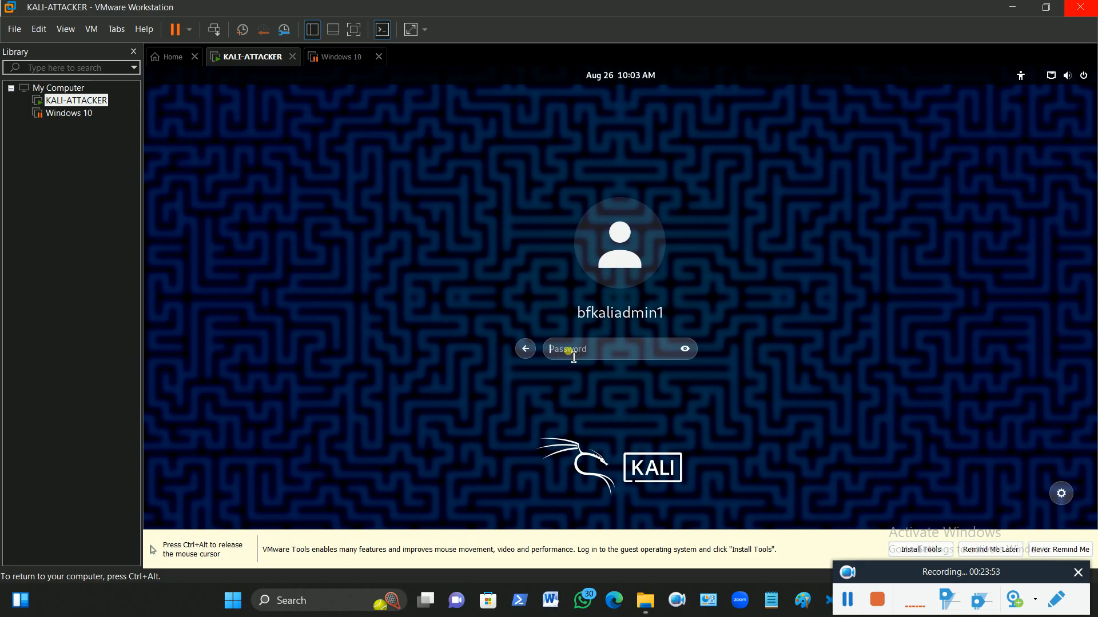
type("•••••••••••")
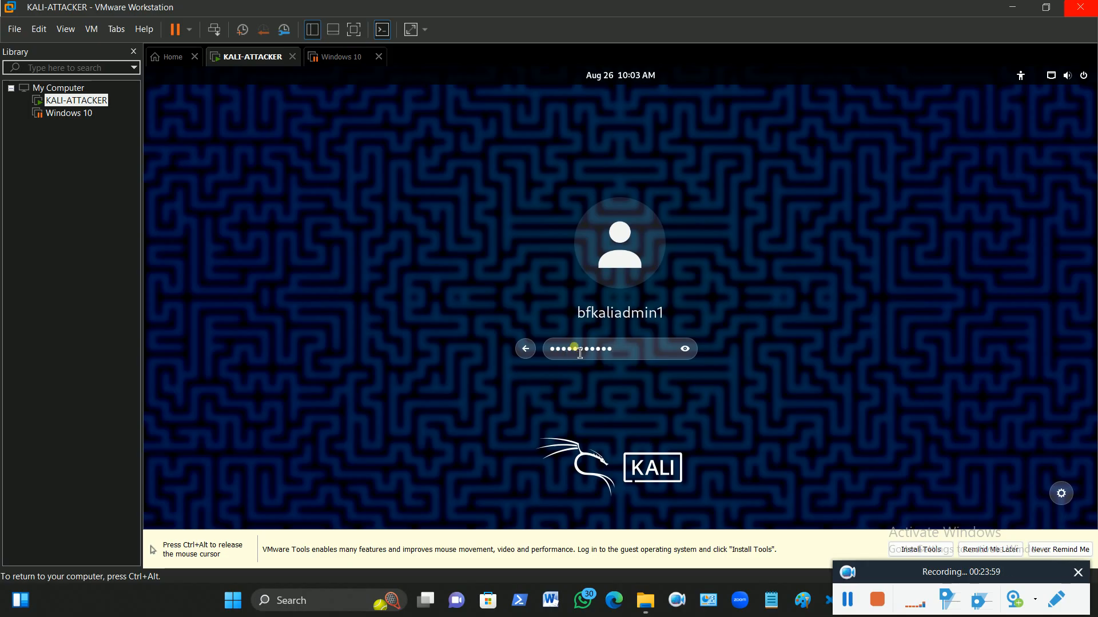
key("Return")
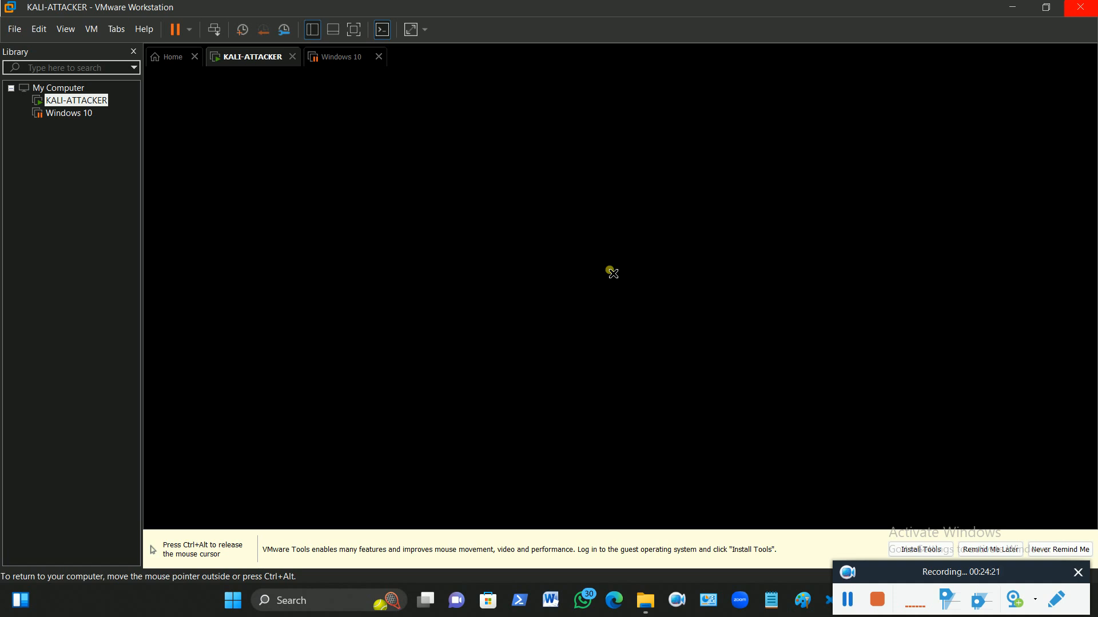
left_click(847, 599)
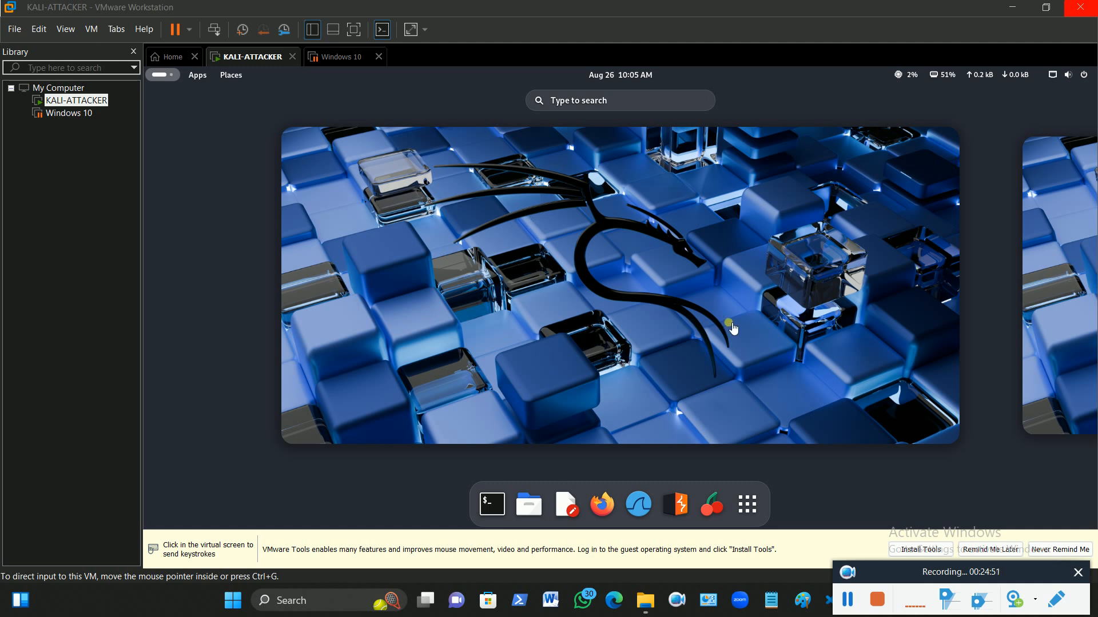
Examine the tools grouped under Kali's application categories, from Information Gathering to Kali & OffSec Links, revisiting Information Gathering and Vulnerability Analysis.
left_click(198, 80)
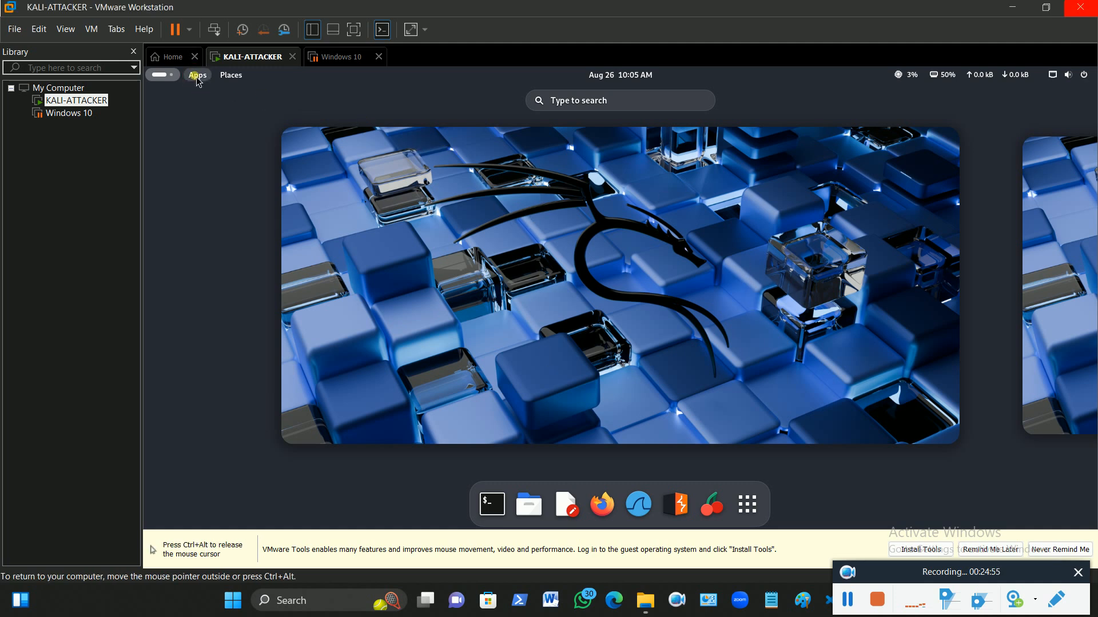
left_click(197, 81)
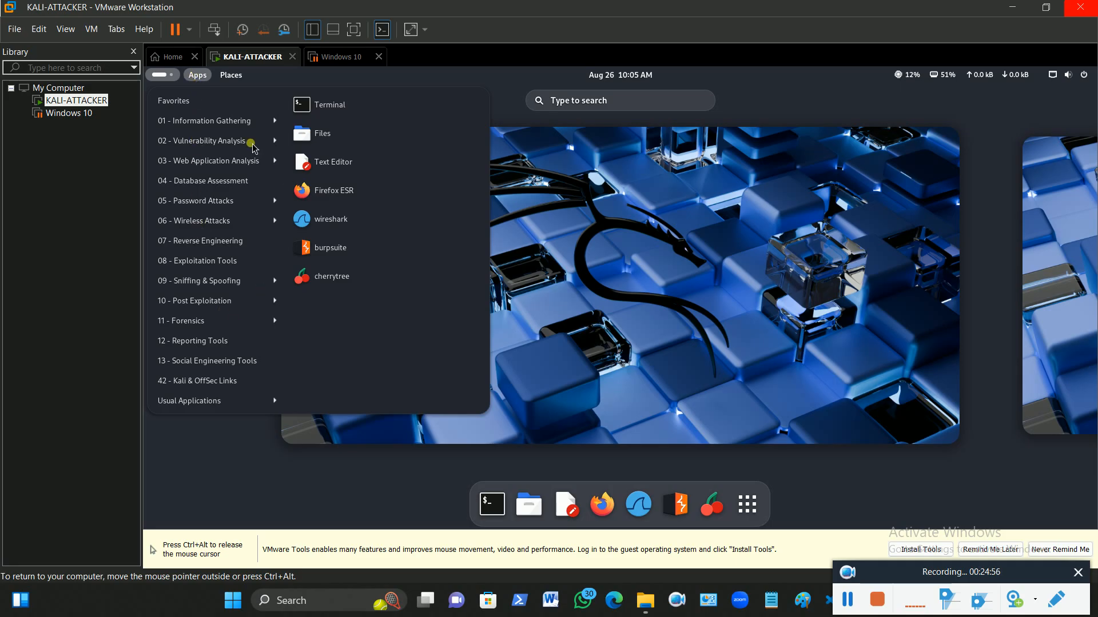
mouse_move(281, 123)
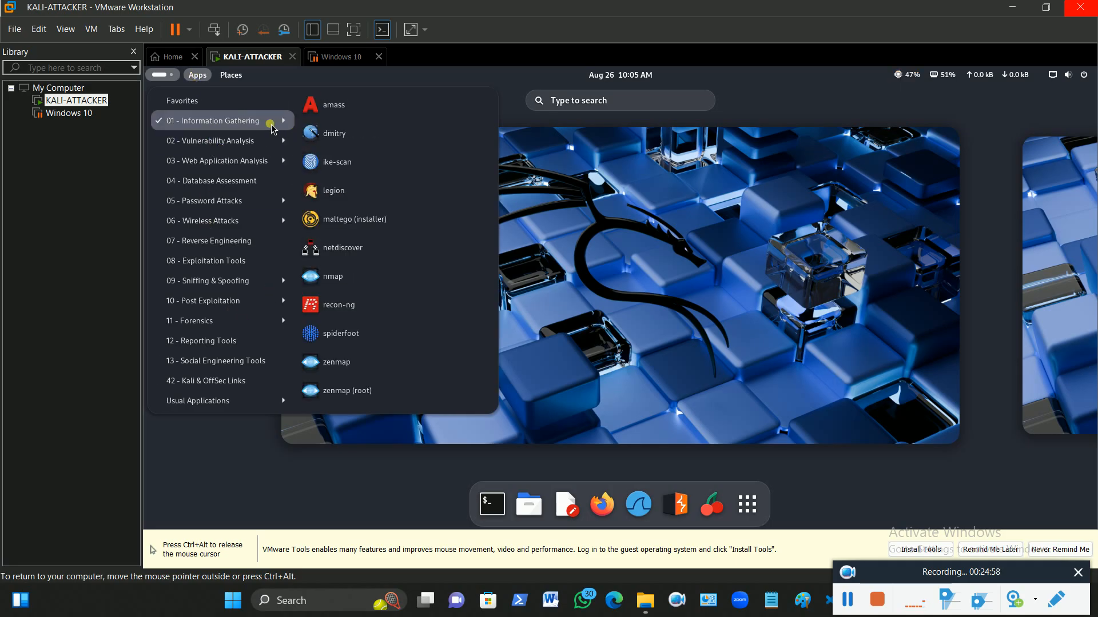
mouse_move(264, 145)
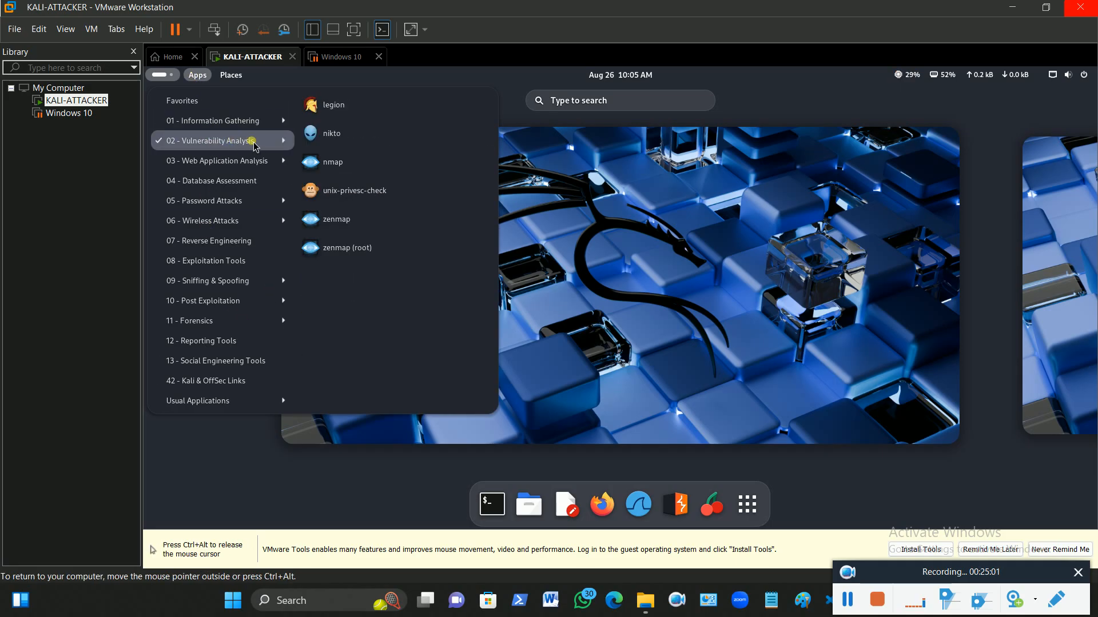
mouse_move(266, 178)
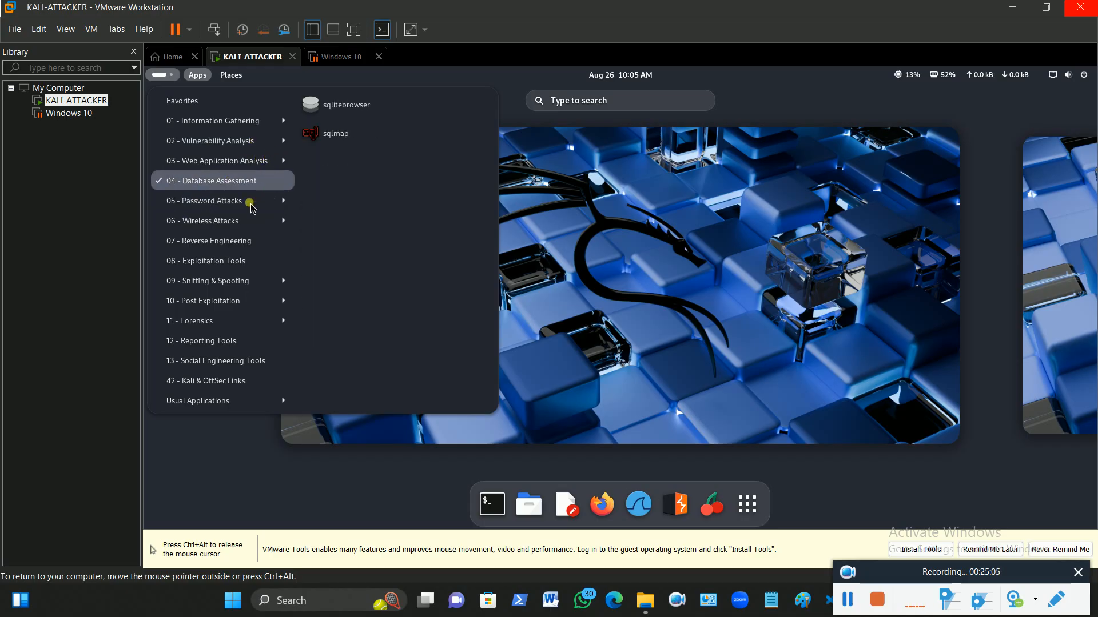
mouse_move(247, 231)
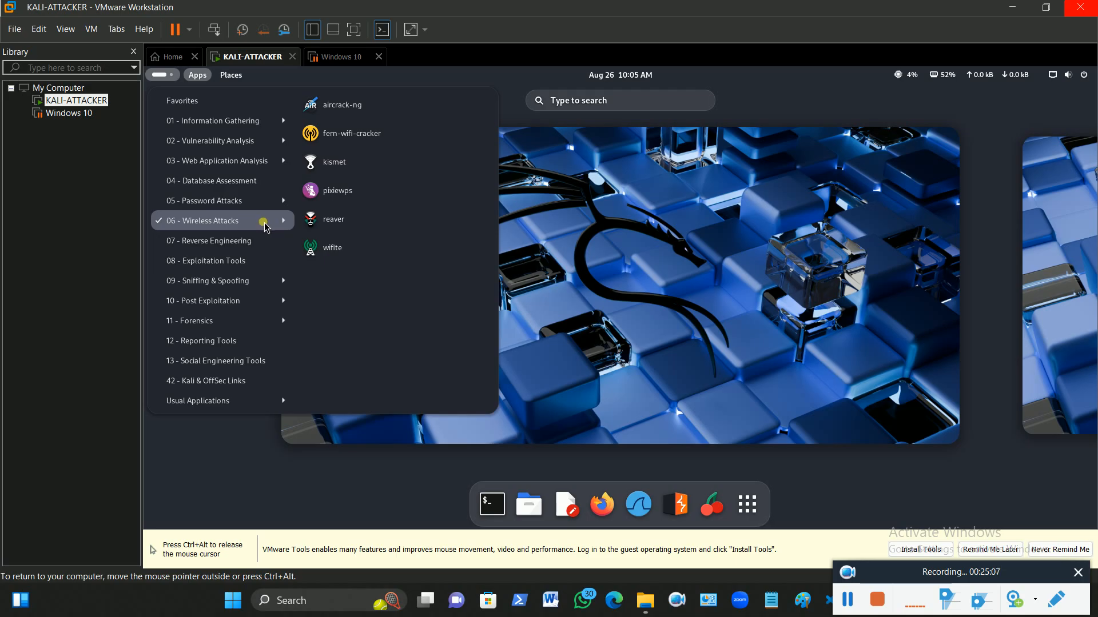
mouse_move(243, 251)
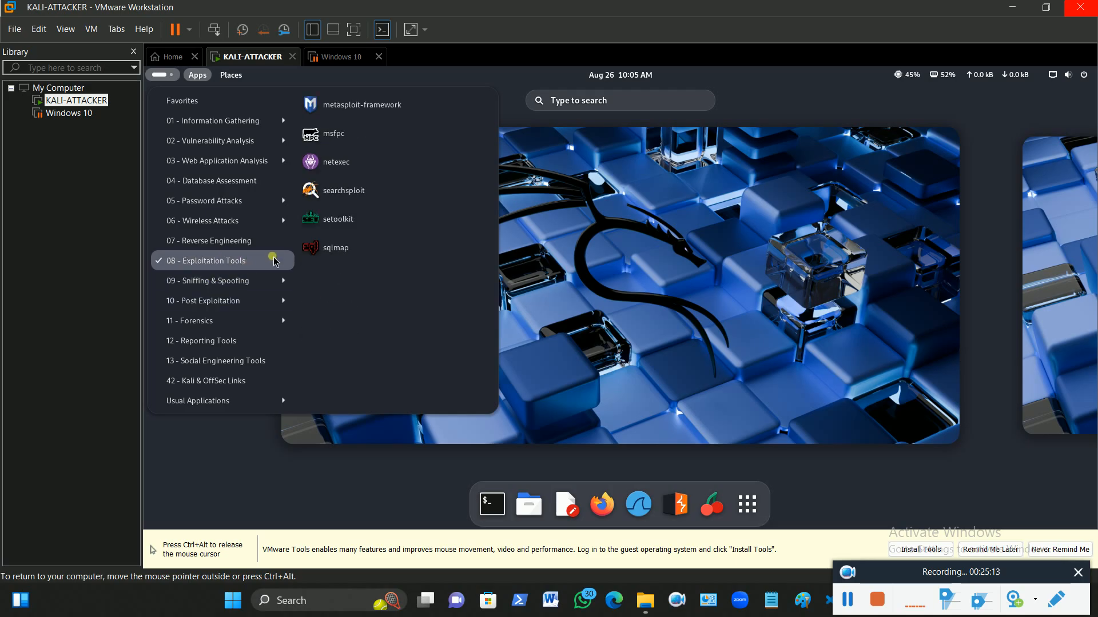
mouse_move(259, 309)
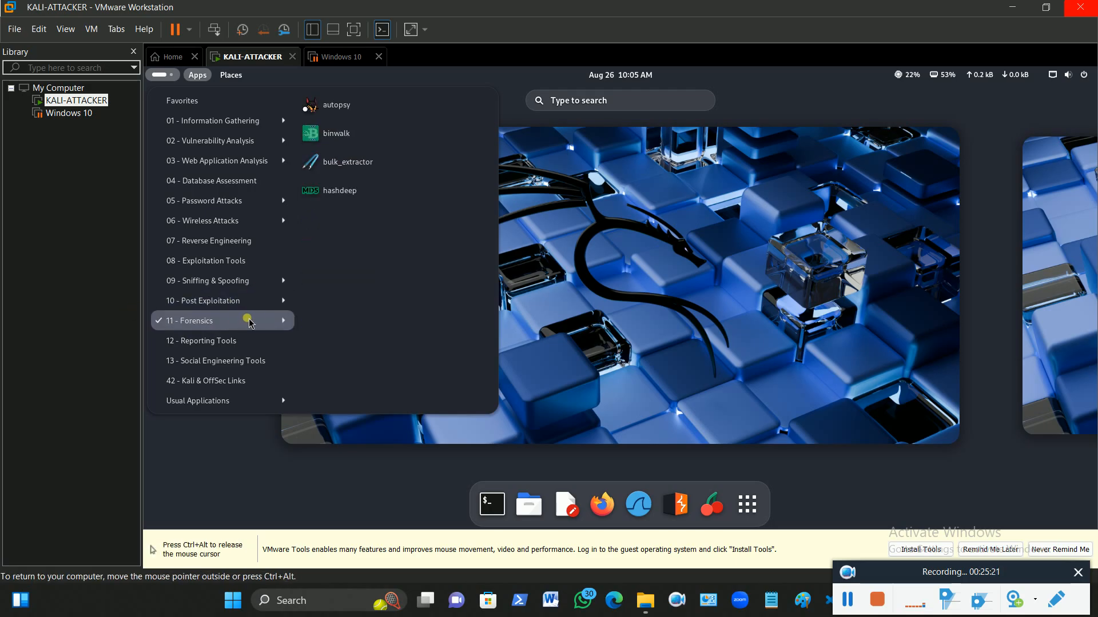
mouse_move(258, 341)
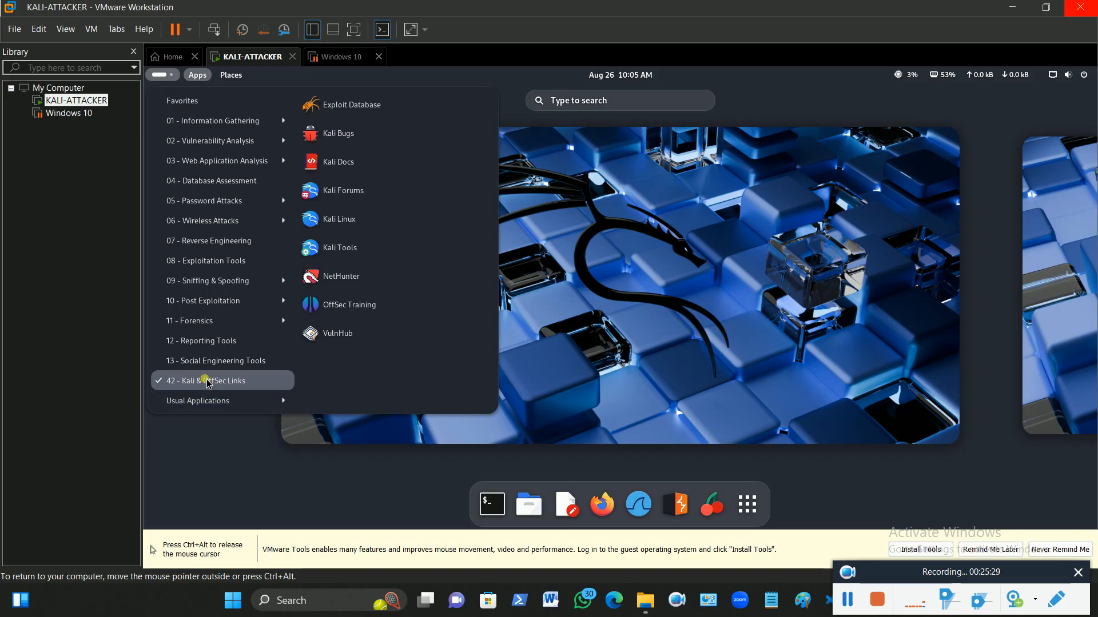
mouse_move(186, 138)
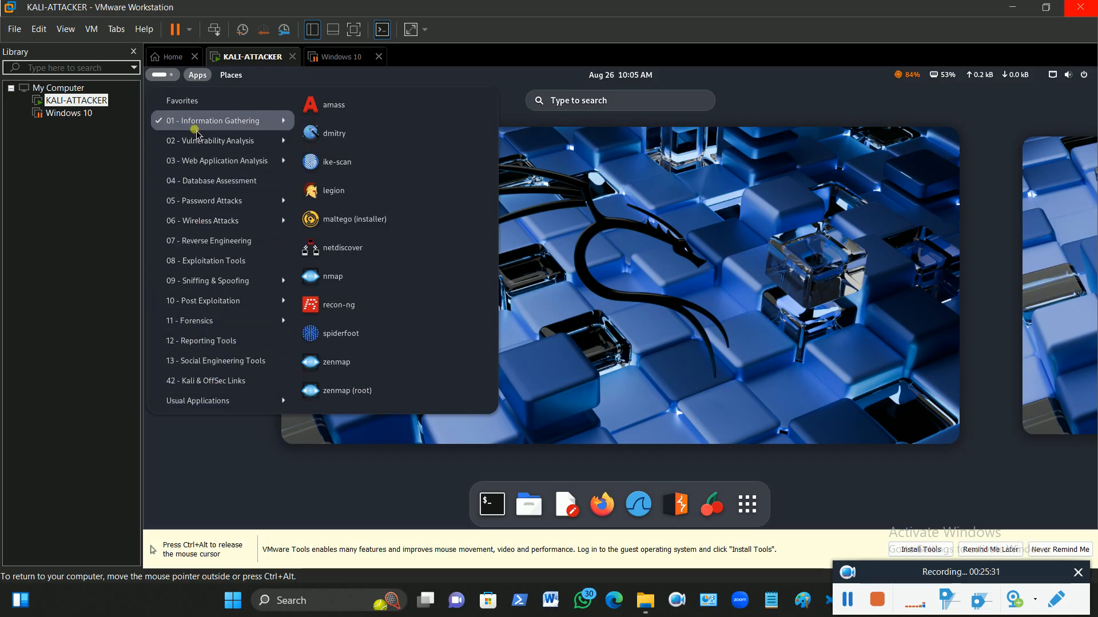
mouse_move(221, 124)
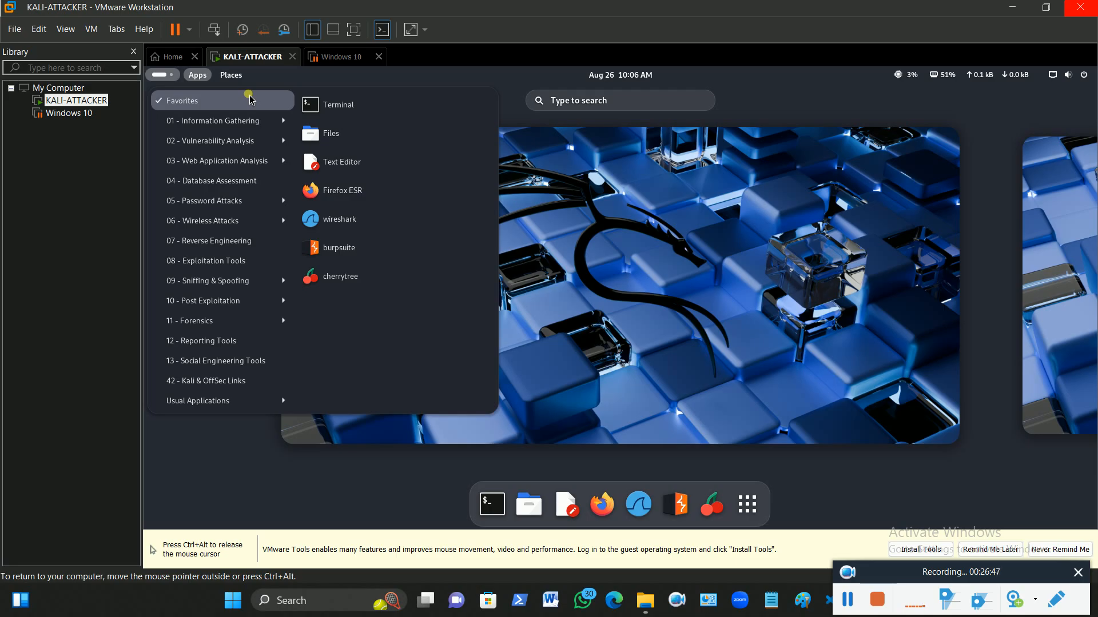
left_click(244, 121)
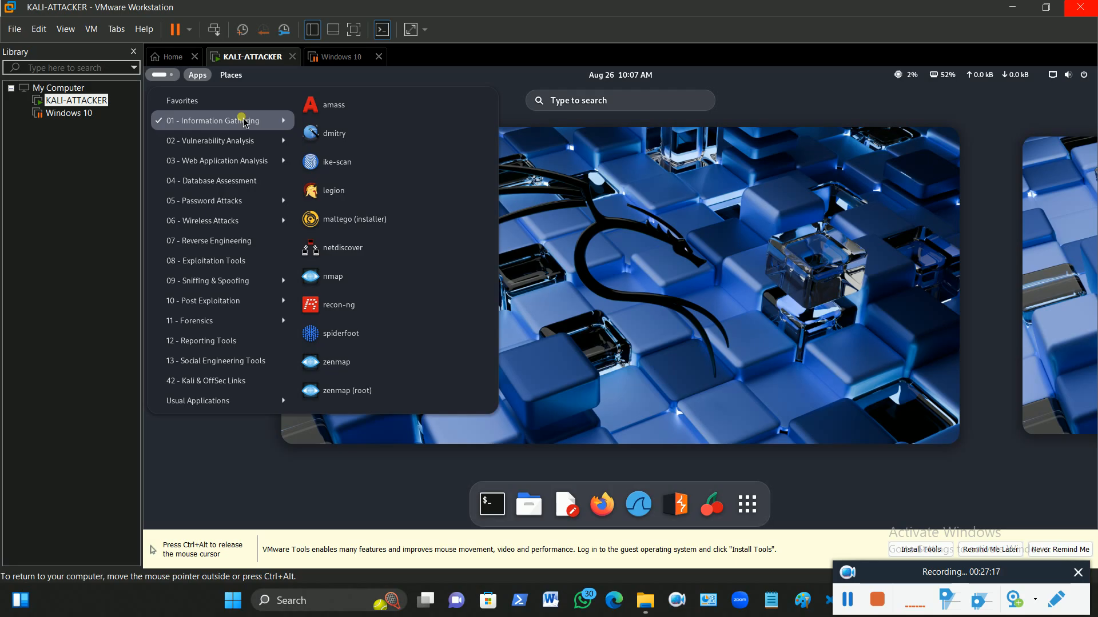
left_click(285, 143)
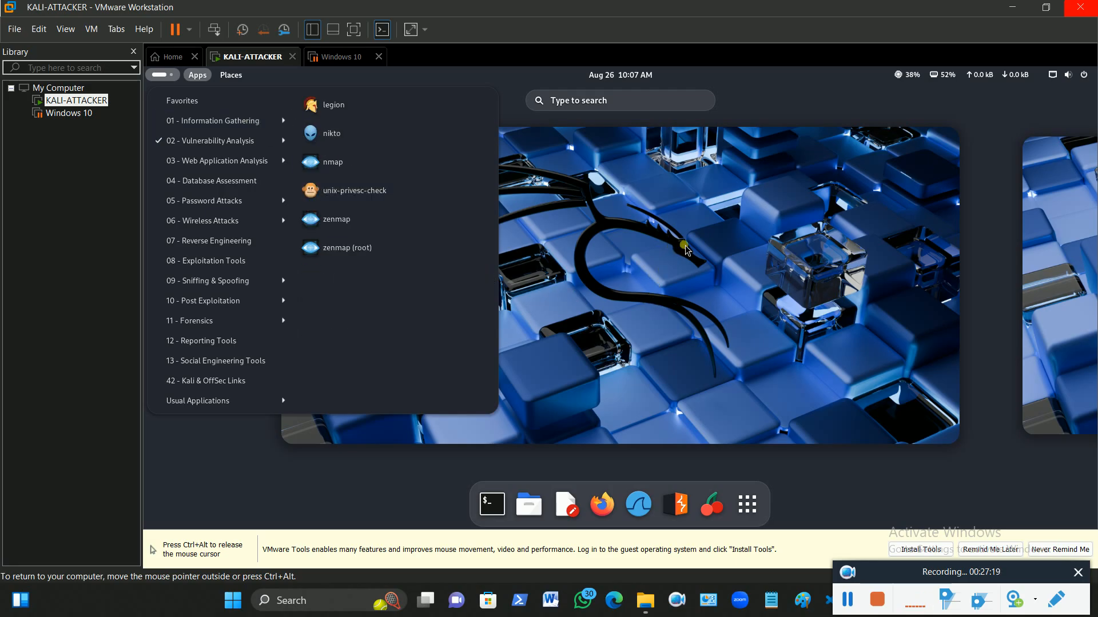